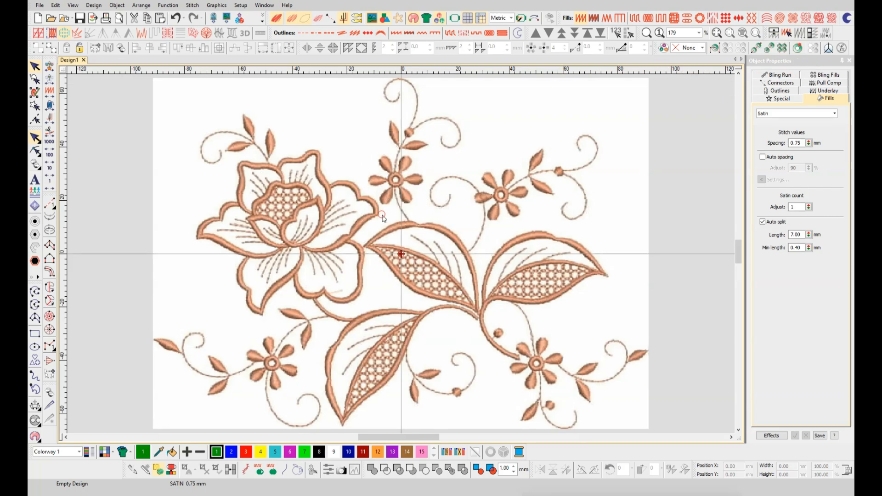
{"action": "scroll", "coordinate": [401, 256], "scroll_direction": "down", "scroll_amount": 3}
{"action": "scroll", "coordinate": [400, 254], "scroll_direction": "up", "scroll_amount": 3}
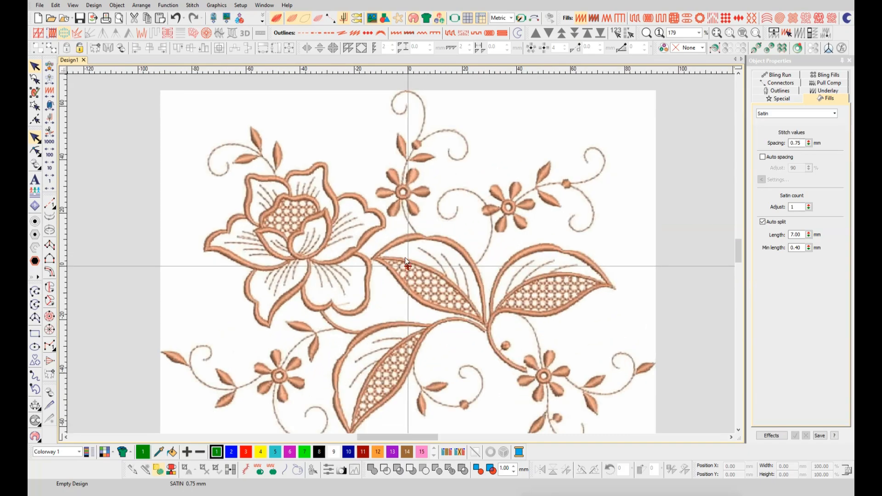
{"action": "scroll", "coordinate": [404, 257], "scroll_direction": "down", "scroll_amount": 2}
{"action": "scroll", "coordinate": [395, 246], "scroll_direction": "up", "scroll_amount": 2}
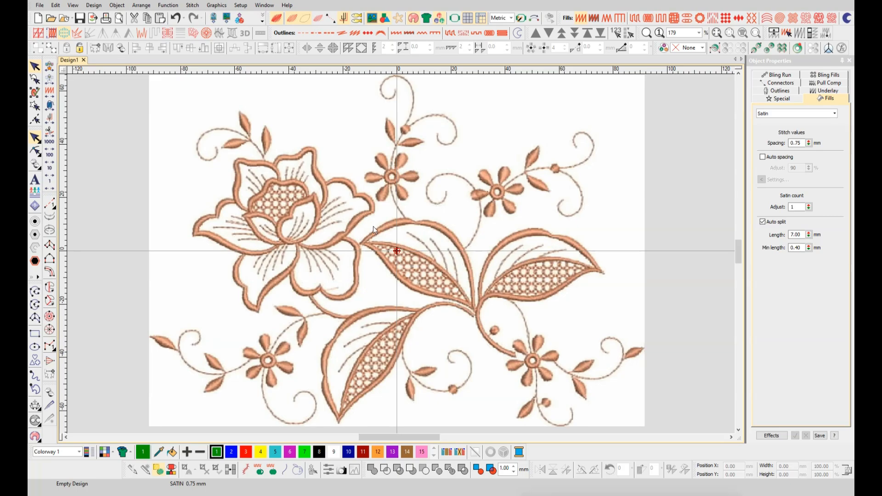
{"action": "left_click", "coordinate": [49, 260]}
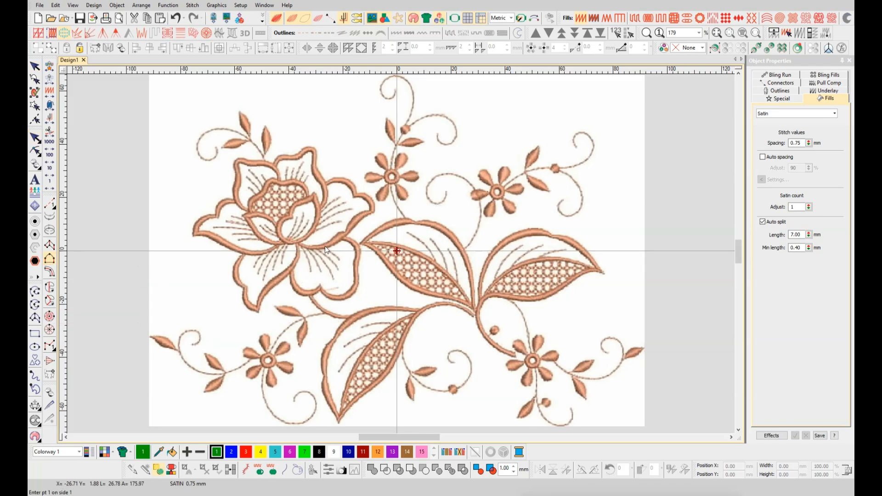
{"action": "key", "text": "z"}
{"action": "scroll", "coordinate": [398, 266], "scroll_direction": "up", "scroll_amount": 2}
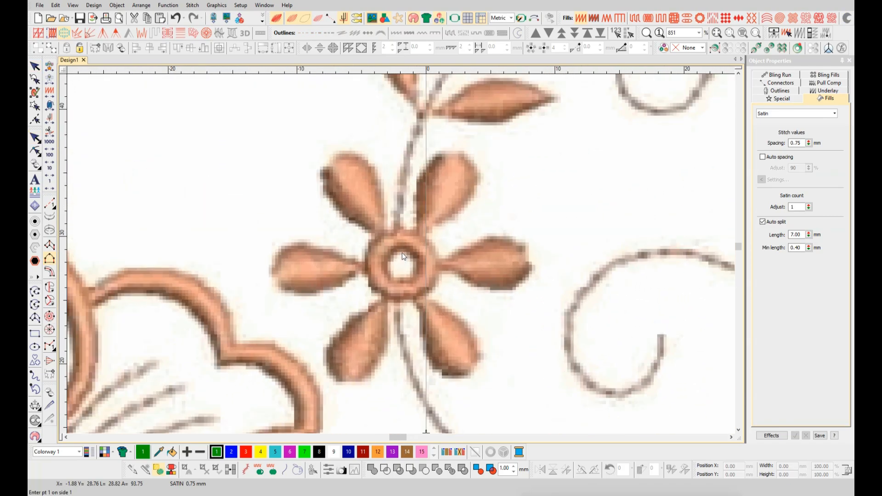
{"action": "scroll", "coordinate": [401, 252], "scroll_direction": "up", "scroll_amount": 1}
{"action": "key", "text": "Escape"}
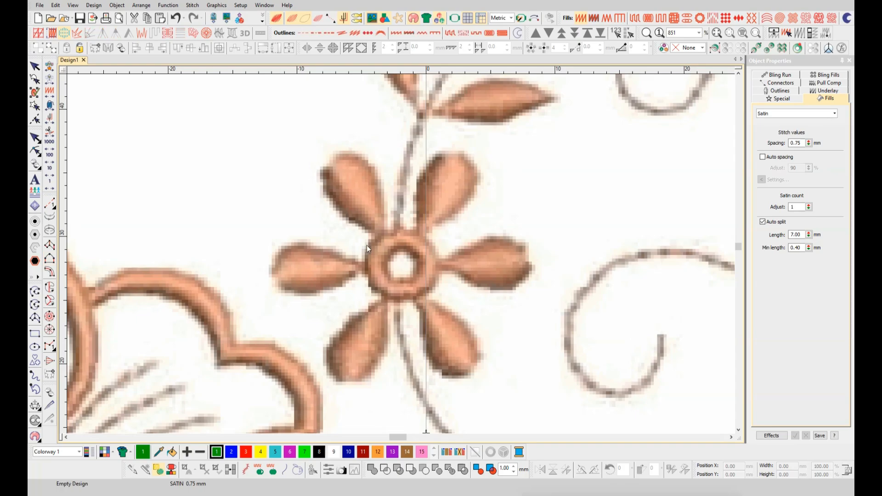
Digitize the upper-left petal of the small top-centre flower as a satin column, placing paired points on alternating sides.
{"action": "left_click", "coordinate": [50, 247]}
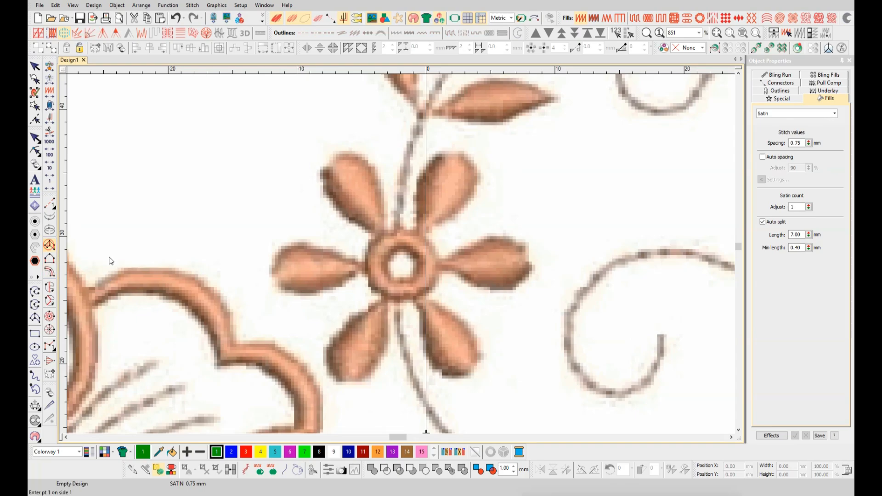
{"action": "left_click", "coordinate": [380, 238]}
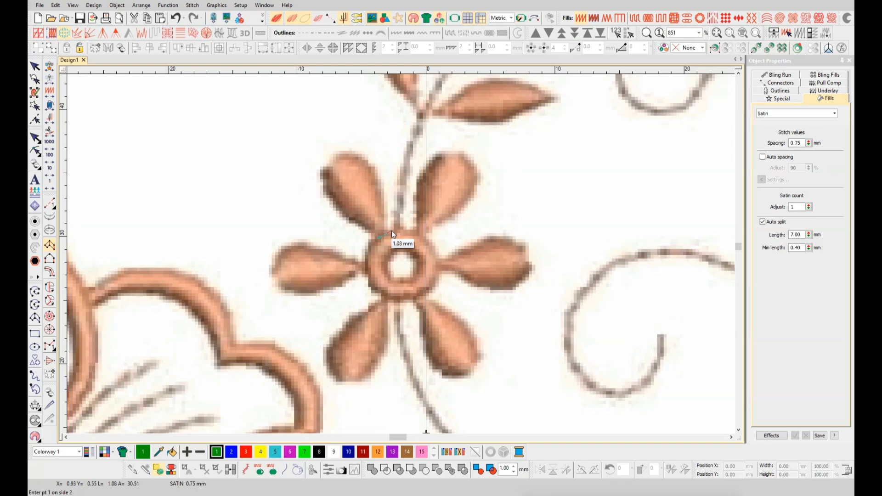
{"action": "left_click", "coordinate": [346, 217]}
{"action": "left_click", "coordinate": [380, 195]}
{"action": "left_click", "coordinate": [361, 157]}
{"action": "left_click", "coordinate": [329, 160]}
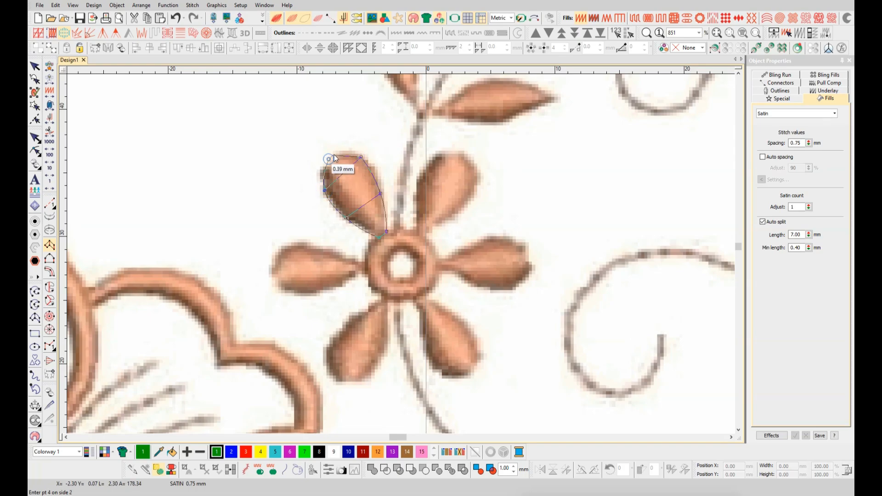
{"action": "key", "text": "Return"}
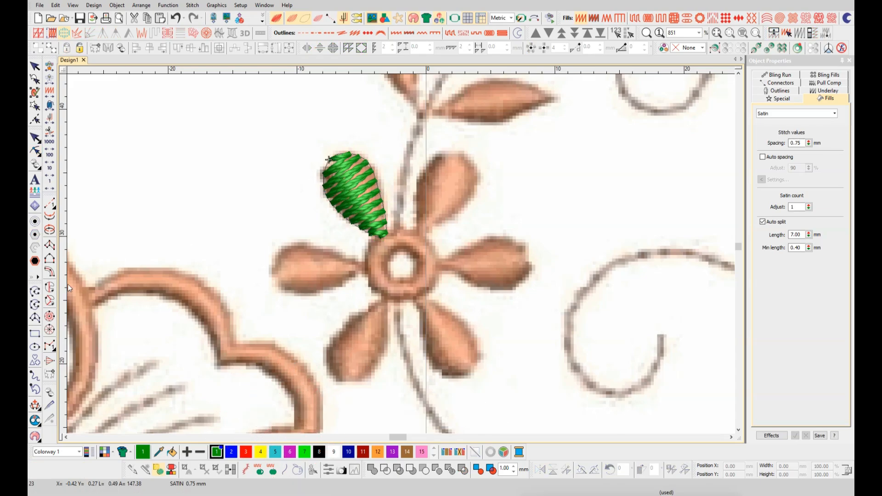
Start a two-sided satin column on the flower's left petal, tracing its upper edge as side 1 from flower centre to outer tip.
{"action": "left_click", "coordinate": [51, 259]}
{"action": "scroll", "coordinate": [401, 254], "scroll_direction": "down", "scroll_amount": 3}
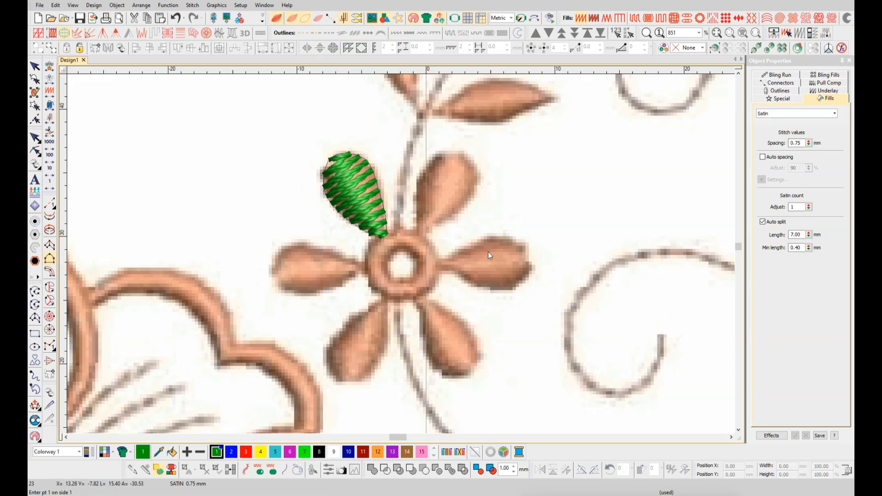
{"action": "scroll", "coordinate": [398, 255], "scroll_direction": "up", "scroll_amount": 4}
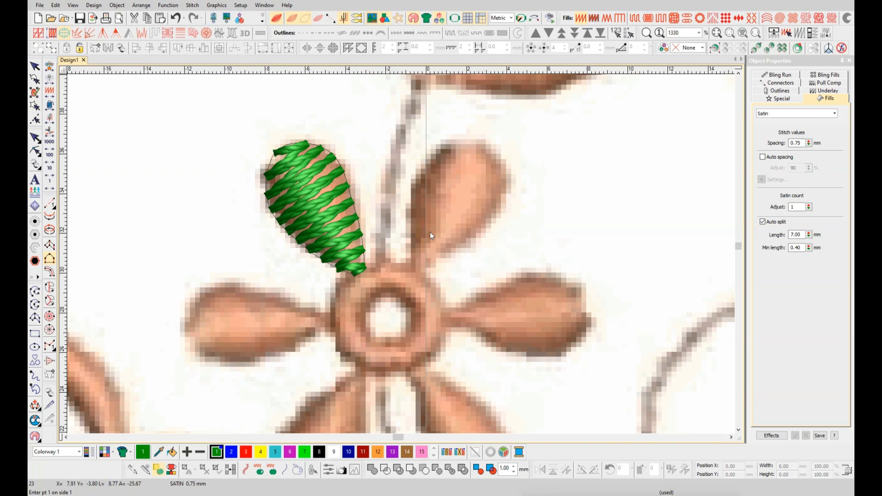
{"action": "scroll", "coordinate": [401, 254], "scroll_direction": "down", "scroll_amount": 3}
{"action": "scroll", "coordinate": [401, 255], "scroll_direction": "up", "scroll_amount": 2}
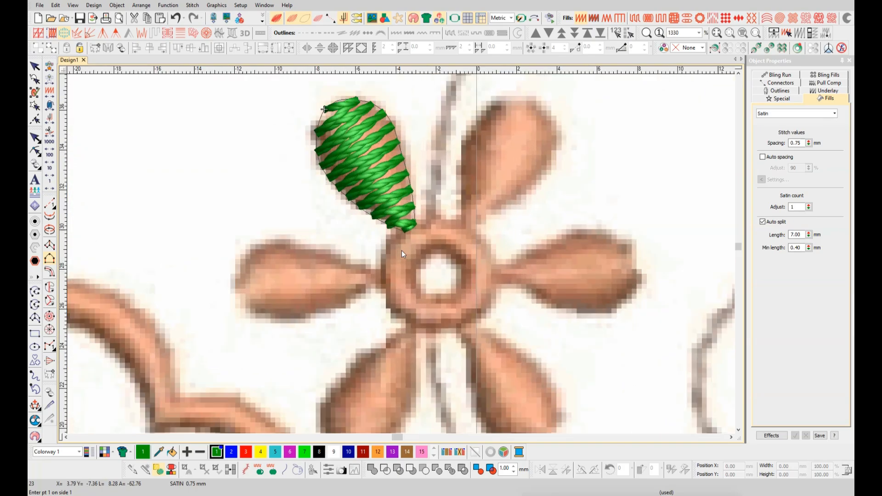
{"action": "left_click", "coordinate": [384, 272]}
{"action": "left_click", "coordinate": [333, 248]}
{"action": "left_click", "coordinate": [273, 238]}
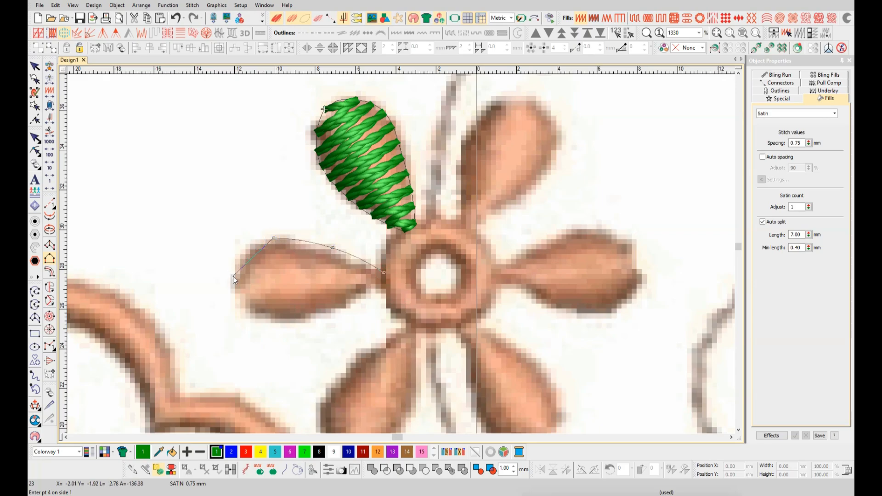
{"action": "left_click", "coordinate": [233, 277]}
{"action": "key", "text": "Return"}
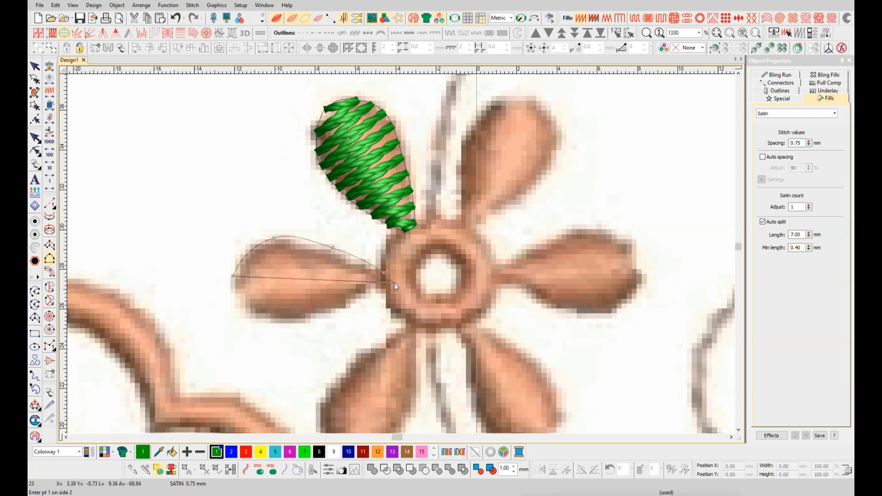
Trace the left petal's lower edge as side 2 from flower centre to outer tip, completing its satin fill.
{"action": "scroll", "coordinate": [386, 281], "scroll_direction": "up", "scroll_amount": 2}
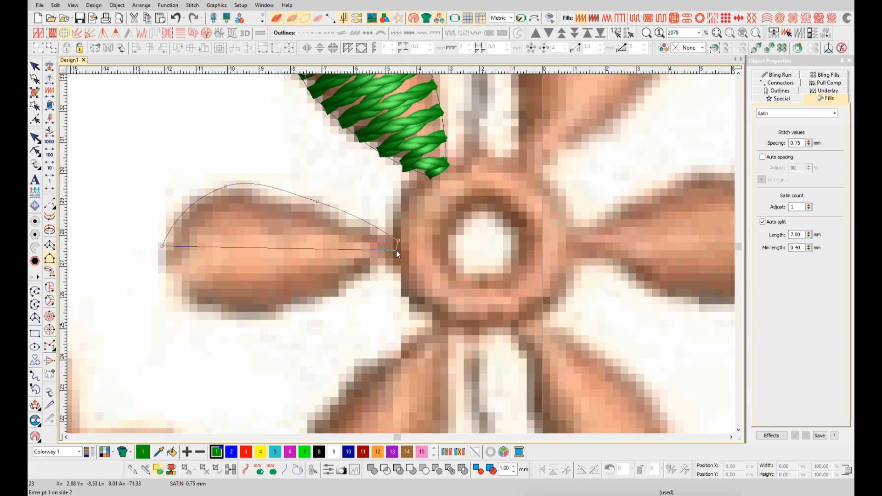
{"action": "left_click", "coordinate": [399, 250]}
{"action": "left_click", "coordinate": [337, 293]}
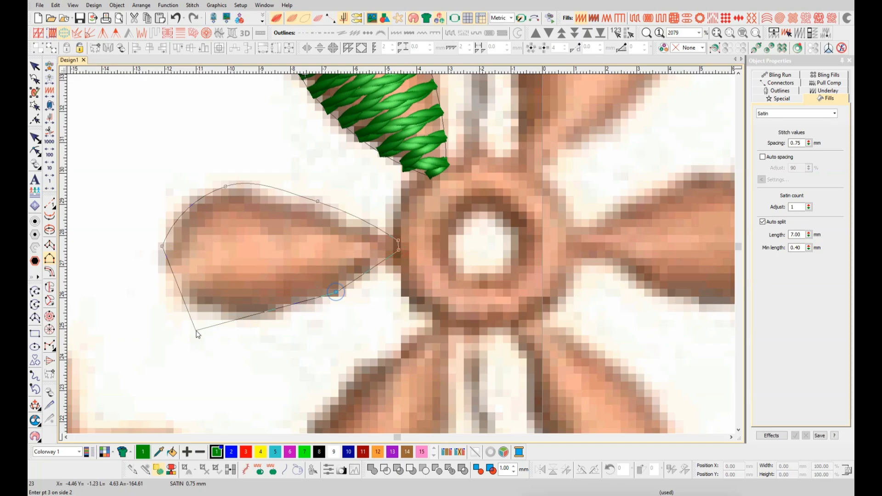
{"action": "left_click", "coordinate": [219, 314]}
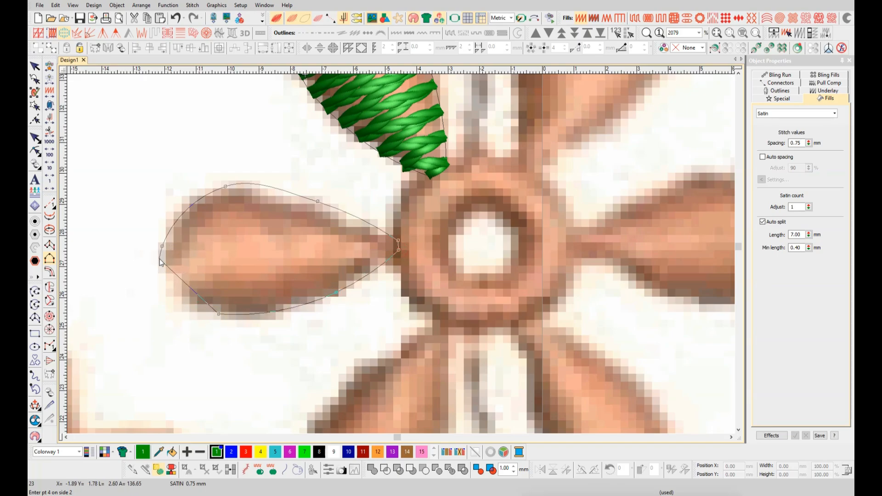
{"action": "left_click", "coordinate": [159, 260]}
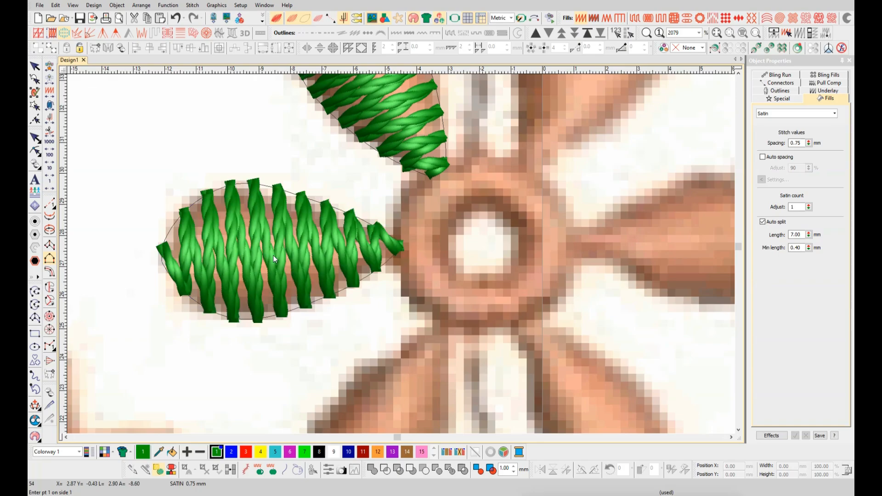
Trace the upper edge of the flower's right petal as side 1 of a satin column, from flower centre to outer tip.
{"action": "scroll", "coordinate": [273, 255], "scroll_direction": "down", "scroll_amount": 4}
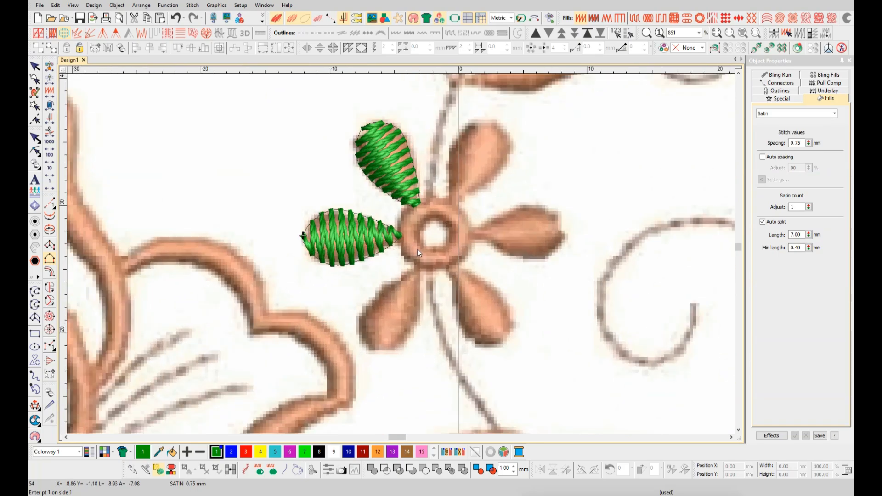
{"action": "scroll", "coordinate": [401, 241], "scroll_direction": "up", "scroll_amount": 1}
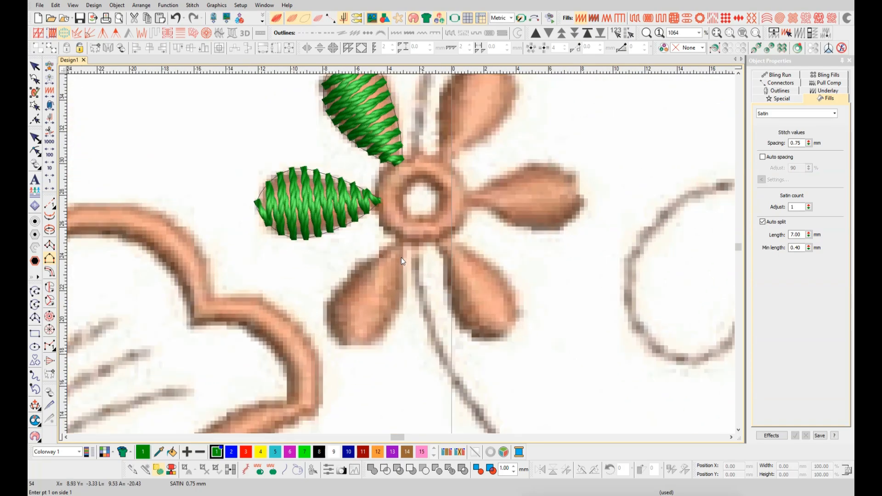
{"action": "key", "text": "space"}
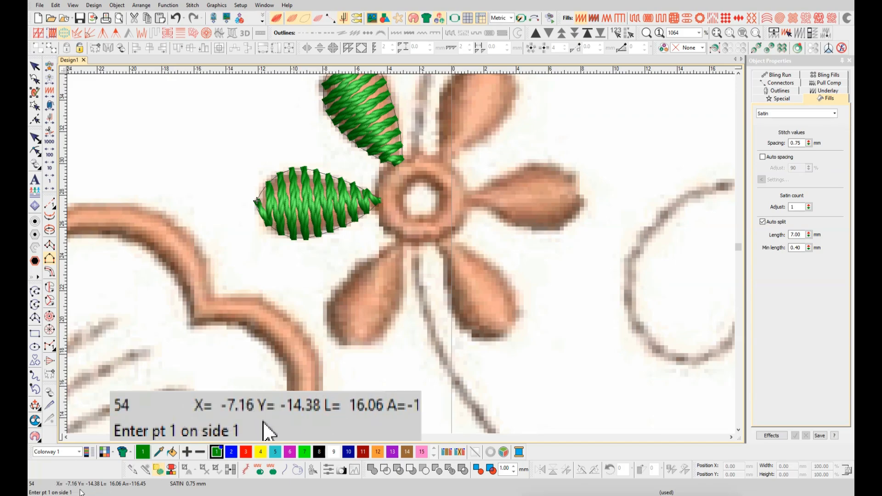
{"action": "scroll", "coordinate": [495, 200], "scroll_direction": "up", "scroll_amount": 1}
{"action": "left_click", "coordinate": [361, 249]}
{"action": "right_click", "coordinate": [429, 212]}
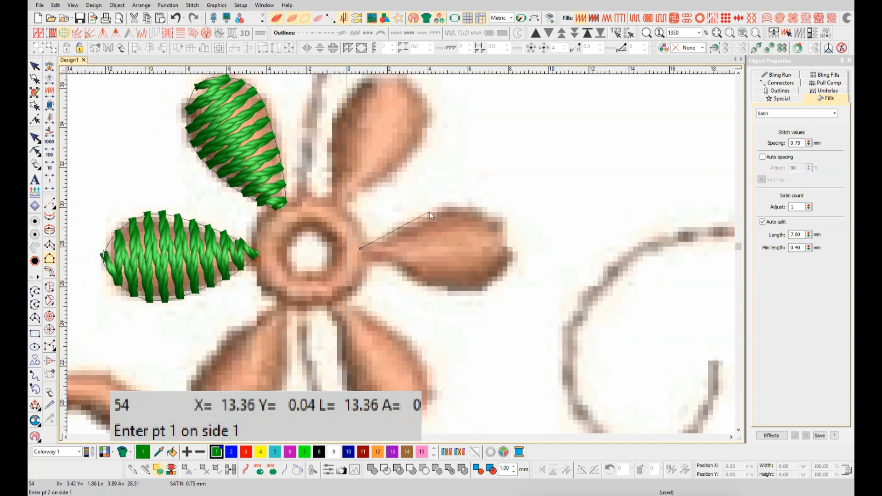
{"action": "right_click", "coordinate": [478, 206]}
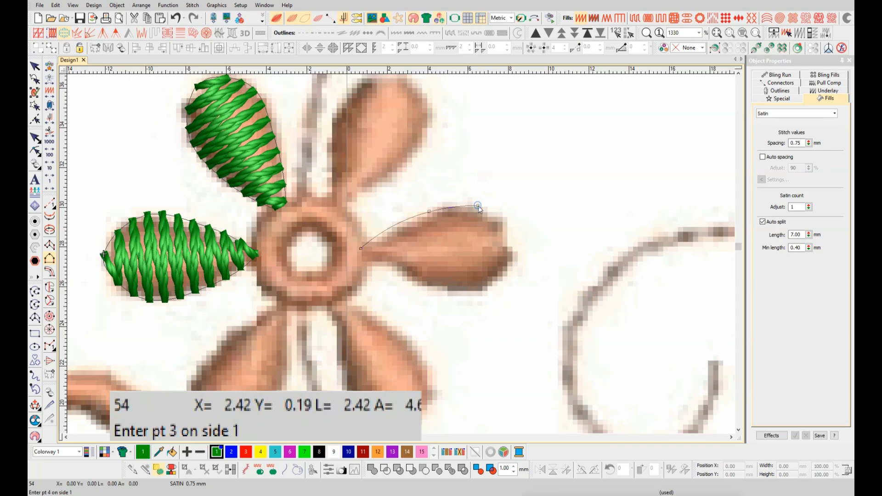
{"action": "left_click", "coordinate": [513, 244]}
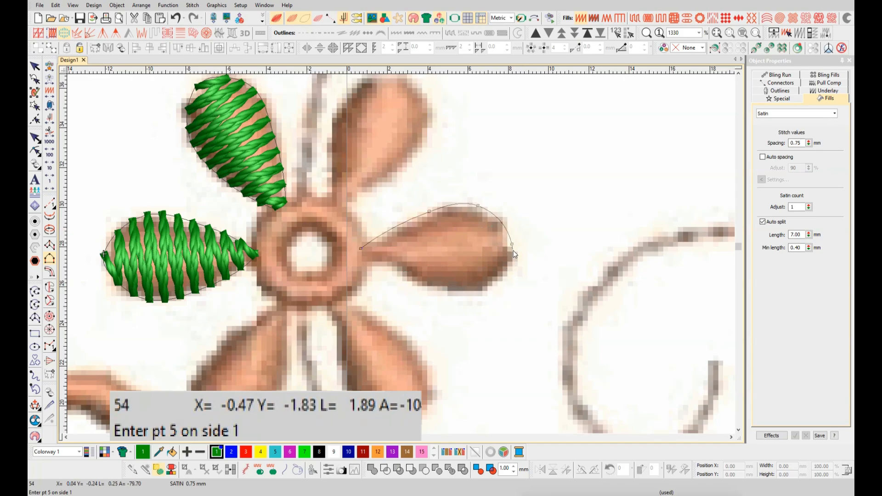
{"action": "key", "text": "Return"}
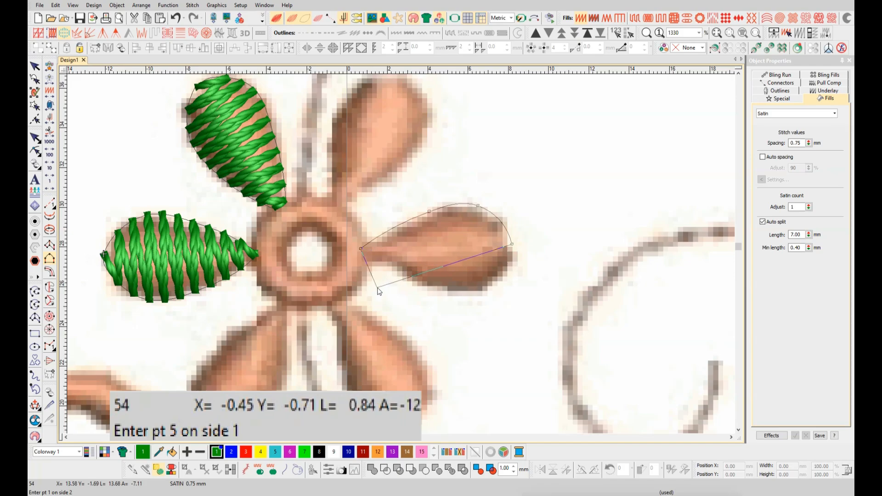
Trace the right petal's lower edge as side 2 from flower centre to outer tip, completing its satin fill.
{"action": "left_click", "coordinate": [360, 256]}
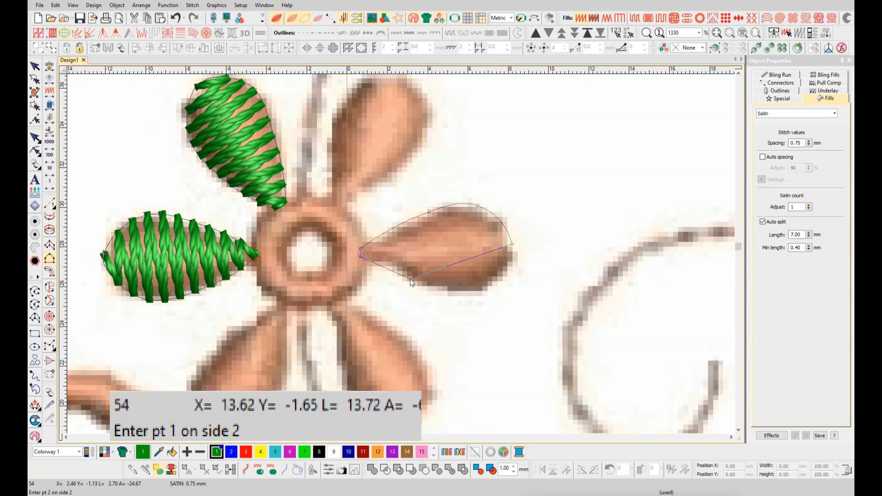
{"action": "left_click", "coordinate": [410, 278]}
{"action": "left_click", "coordinate": [478, 292]}
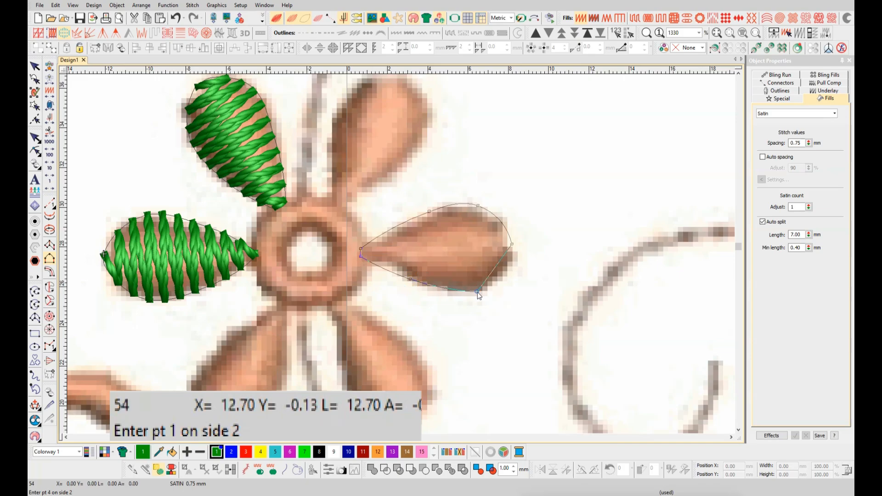
{"action": "left_click", "coordinate": [512, 257]}
{"action": "key", "text": "Return"}
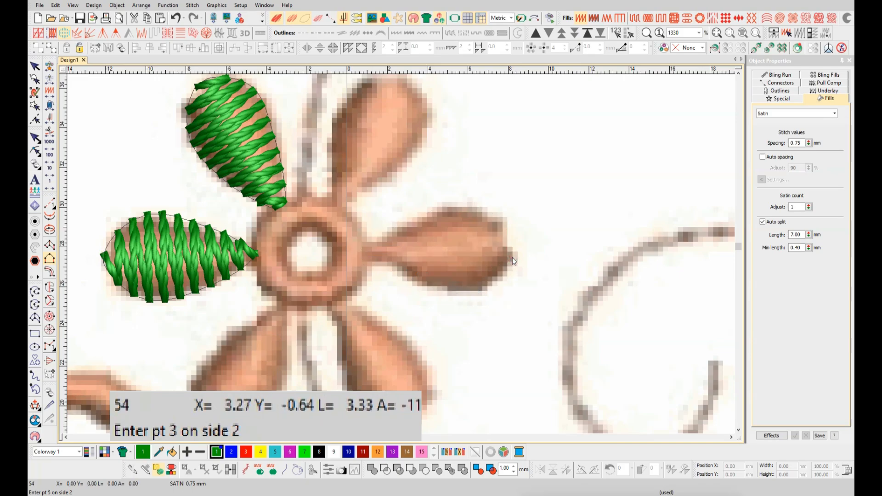
Trace the upper edge of the right-hand leaf above the flower as side 1 of a satin column, from stem to tip.
{"action": "scroll", "coordinate": [398, 259], "scroll_direction": "down", "scroll_amount": 2}
{"action": "scroll", "coordinate": [397, 260], "scroll_direction": "up", "scroll_amount": 2}
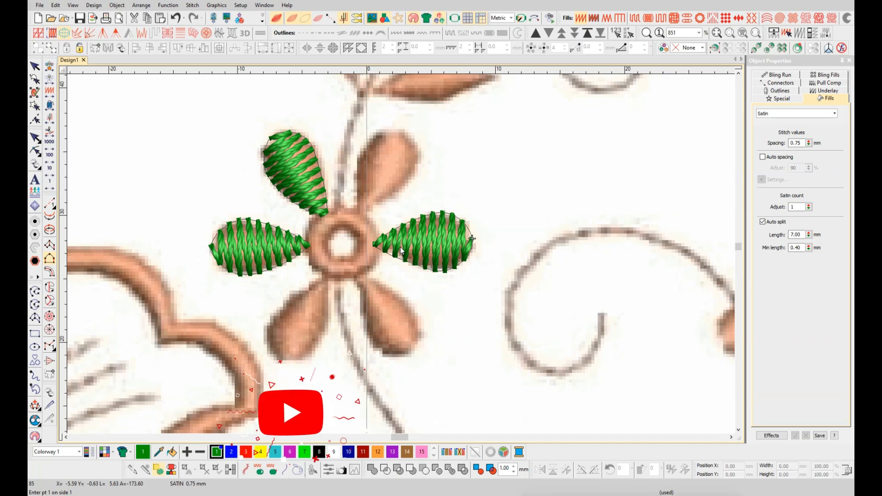
{"action": "scroll", "coordinate": [401, 254], "scroll_direction": "down", "scroll_amount": 3}
{"action": "scroll", "coordinate": [401, 254], "scroll_direction": "up", "scroll_amount": 1}
{"action": "scroll", "coordinate": [401, 255], "scroll_direction": "down", "scroll_amount": 3}
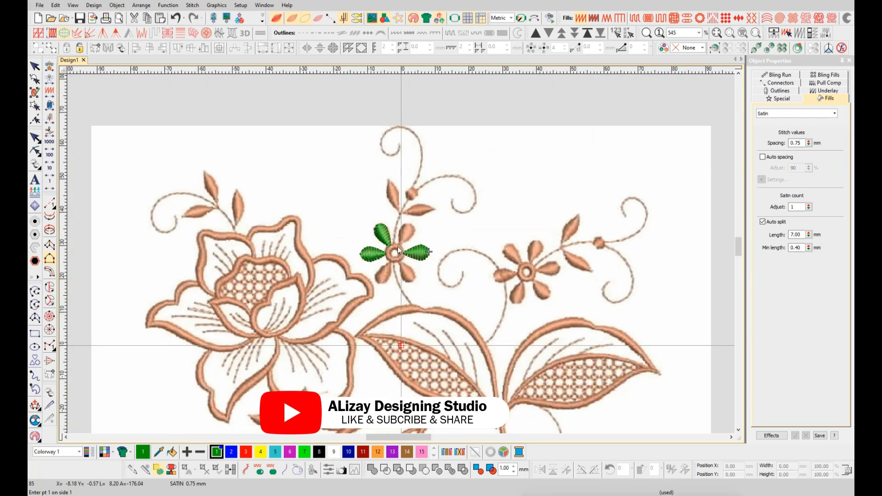
{"action": "scroll", "coordinate": [398, 247], "scroll_direction": "up", "scroll_amount": 2}
{"action": "scroll", "coordinate": [401, 255], "scroll_direction": "down", "scroll_amount": 1}
{"action": "scroll", "coordinate": [399, 255], "scroll_direction": "down", "scroll_amount": 1}
{"action": "scroll", "coordinate": [400, 255], "scroll_direction": "up", "scroll_amount": 3}
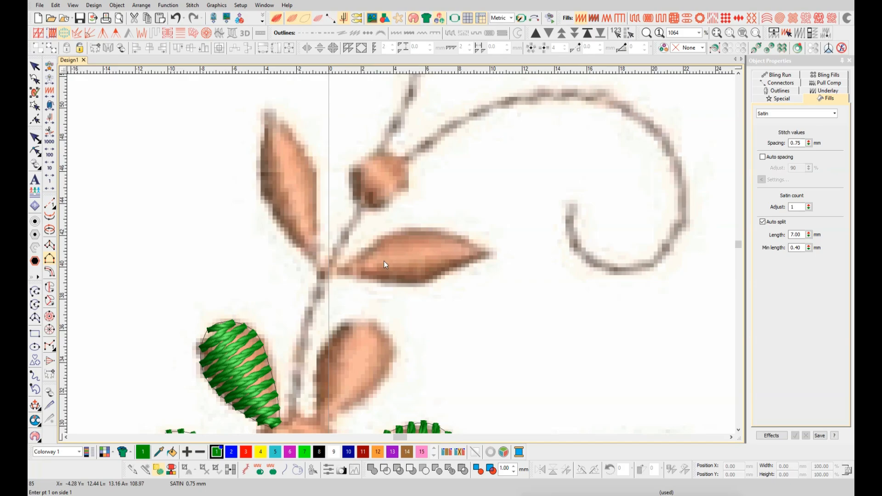
{"action": "left_click", "coordinate": [329, 272]}
{"action": "left_click", "coordinate": [361, 256]}
{"action": "left_click", "coordinate": [408, 227]}
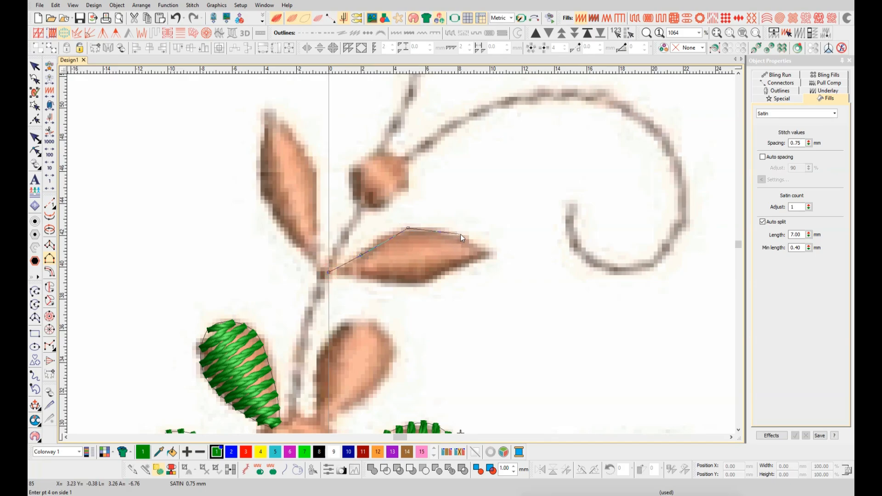
{"action": "left_click", "coordinate": [460, 234]}
{"action": "left_click", "coordinate": [487, 252]}
{"action": "key", "text": "Return"}
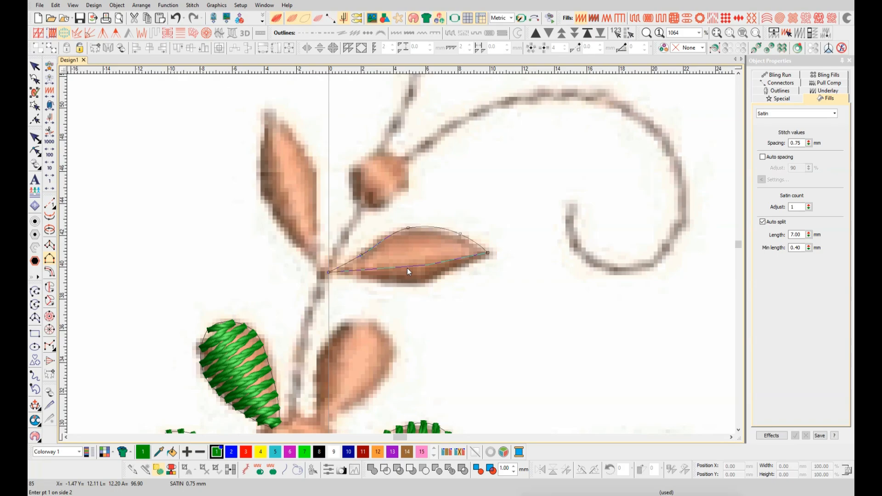
Trace the leaf's lower edge as side 2 from stem to tip, completing its satin fill.
{"action": "left_click", "coordinate": [329, 276]}
{"action": "left_click", "coordinate": [364, 279]}
{"action": "left_click", "coordinate": [427, 286]}
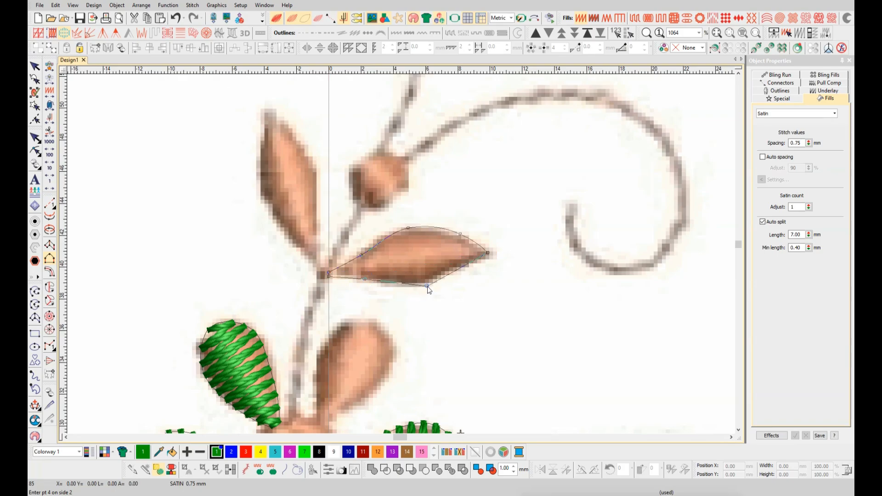
{"action": "left_click", "coordinate": [457, 267]}
{"action": "left_click", "coordinate": [488, 259]}
{"action": "key", "text": "Return"}
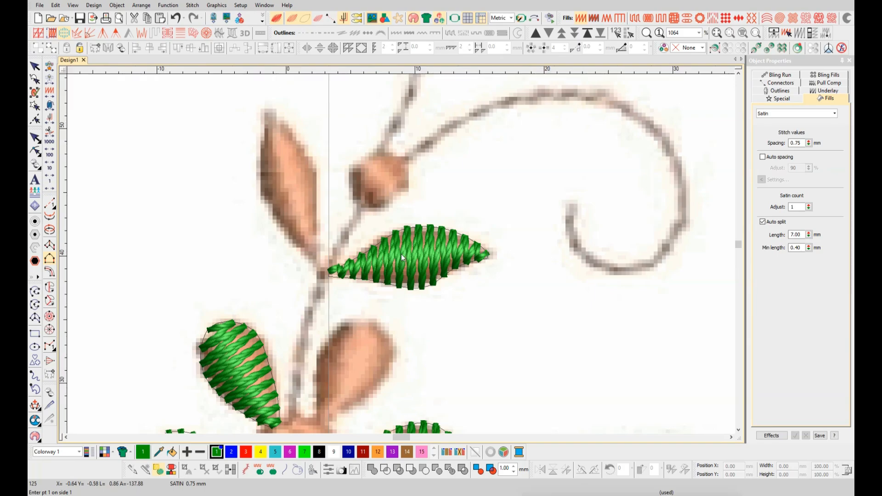
Trace the inner edge of the large flower's left petal border as side 1 of a satin column, from its upper end around the tip to the centre.
{"action": "scroll", "coordinate": [444, 270], "scroll_direction": "down", "scroll_amount": 4}
{"action": "scroll", "coordinate": [393, 255], "scroll_direction": "up", "scroll_amount": 1}
{"action": "scroll", "coordinate": [402, 259], "scroll_direction": "up", "scroll_amount": 3}
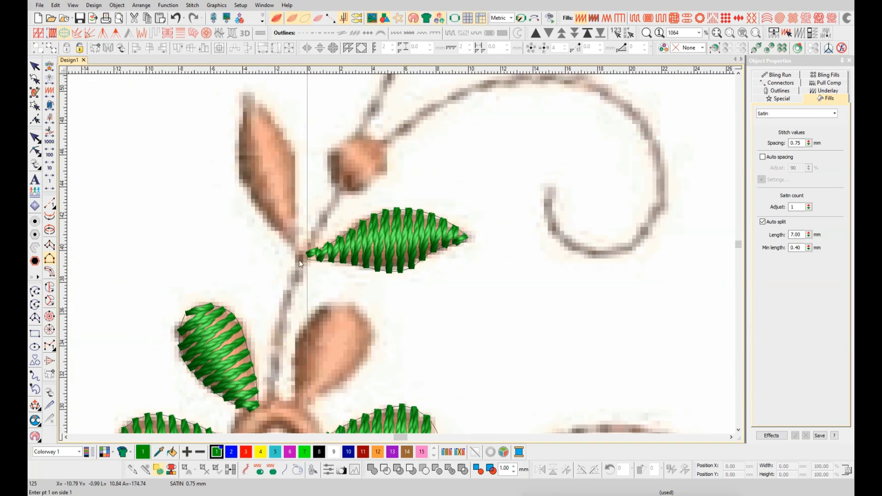
{"action": "scroll", "coordinate": [402, 262], "scroll_direction": "down", "scroll_amount": 5}
{"action": "scroll", "coordinate": [403, 262], "scroll_direction": "down", "scroll_amount": 5}
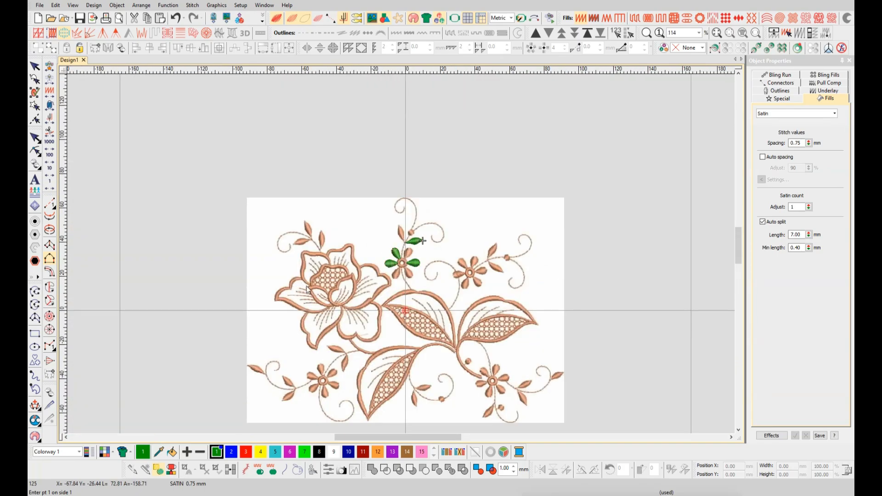
{"action": "scroll", "coordinate": [383, 285], "scroll_direction": "up", "scroll_amount": 2}
{"action": "scroll", "coordinate": [382, 286], "scroll_direction": "down", "scroll_amount": 2}
{"action": "scroll", "coordinate": [381, 285], "scroll_direction": "up", "scroll_amount": 1}
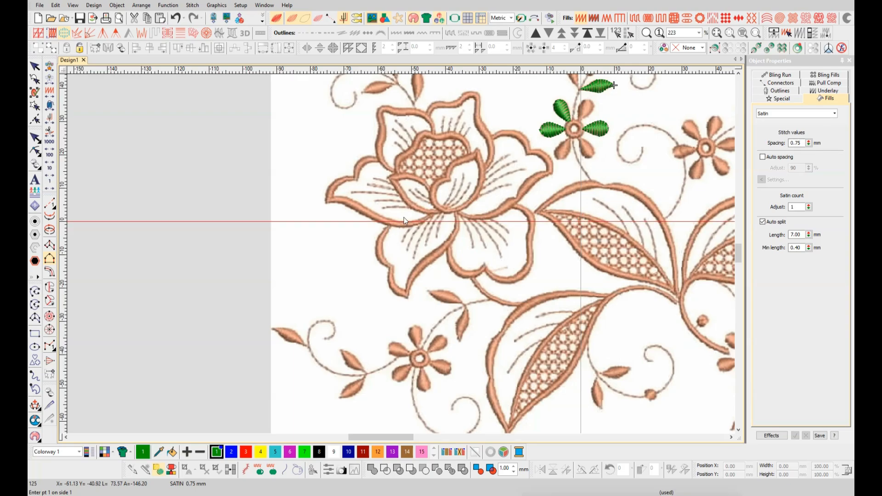
{"action": "scroll", "coordinate": [393, 264], "scroll_direction": "up", "scroll_amount": 1}
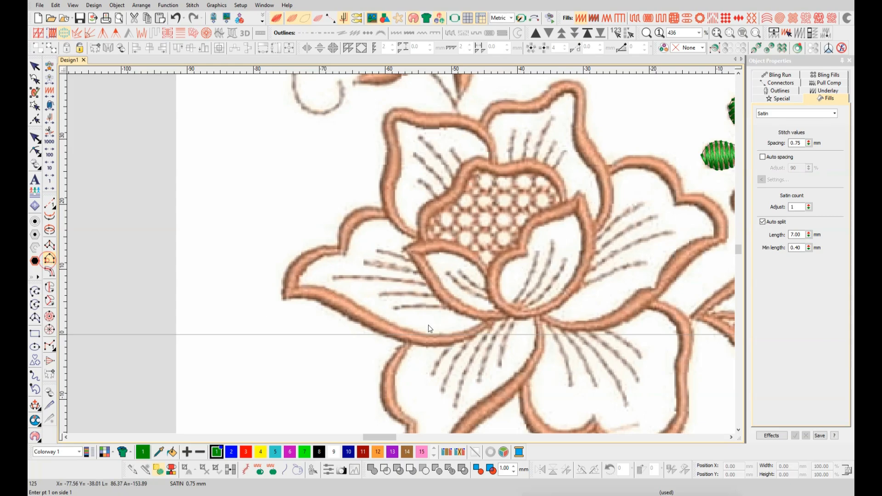
{"action": "scroll", "coordinate": [441, 322], "scroll_direction": "up", "scroll_amount": 1}
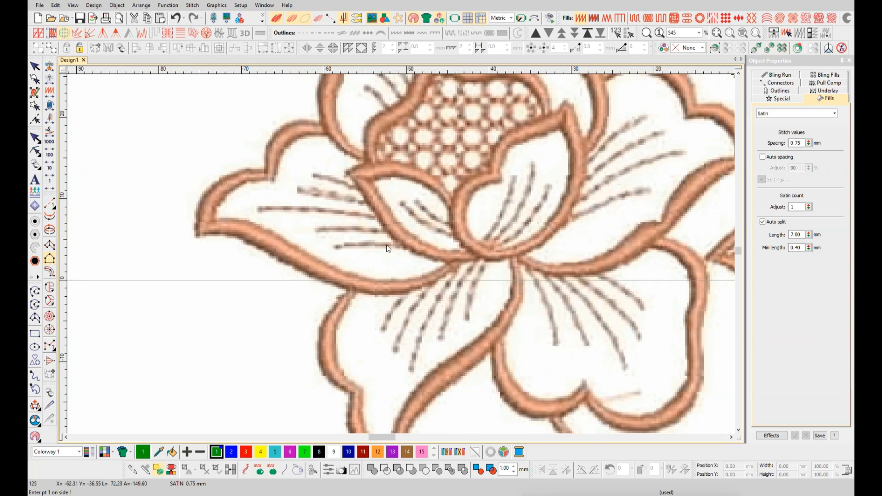
{"action": "left_click", "coordinate": [331, 131]}
{"action": "left_click", "coordinate": [294, 137]}
{"action": "left_click", "coordinate": [274, 181]}
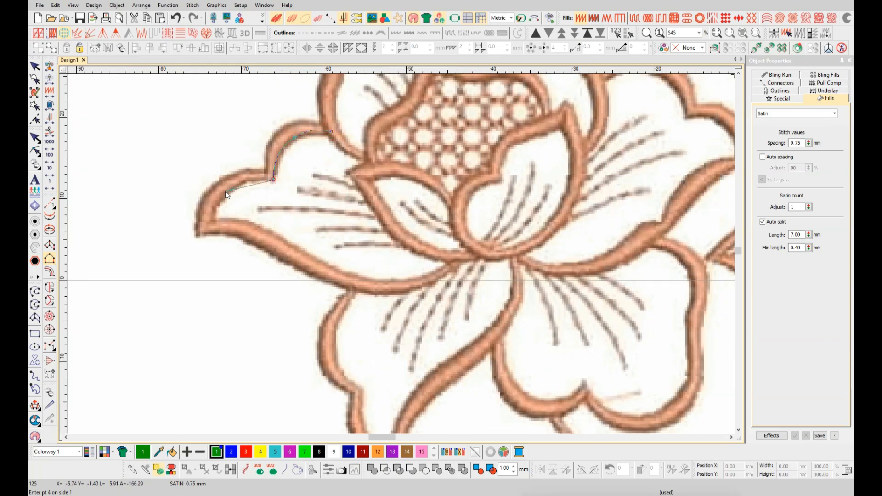
{"action": "left_click", "coordinate": [211, 221]}
{"action": "left_click", "coordinate": [261, 226]}
{"action": "left_click", "coordinate": [326, 266]}
{"action": "left_click", "coordinate": [390, 281]}
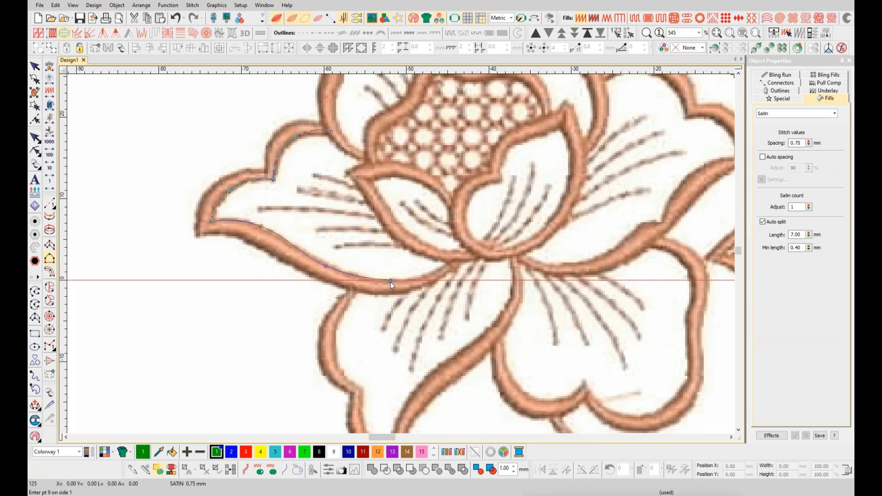
{"action": "left_click", "coordinate": [452, 259]}
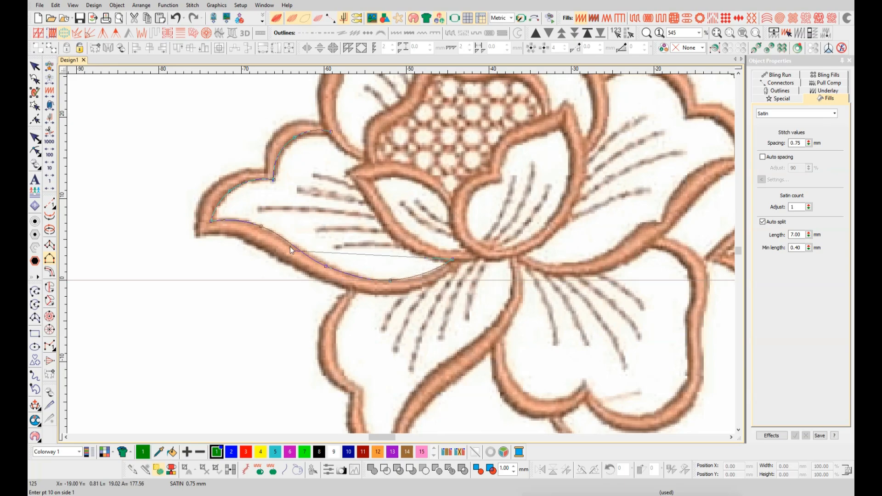
{"action": "key", "text": "Return"}
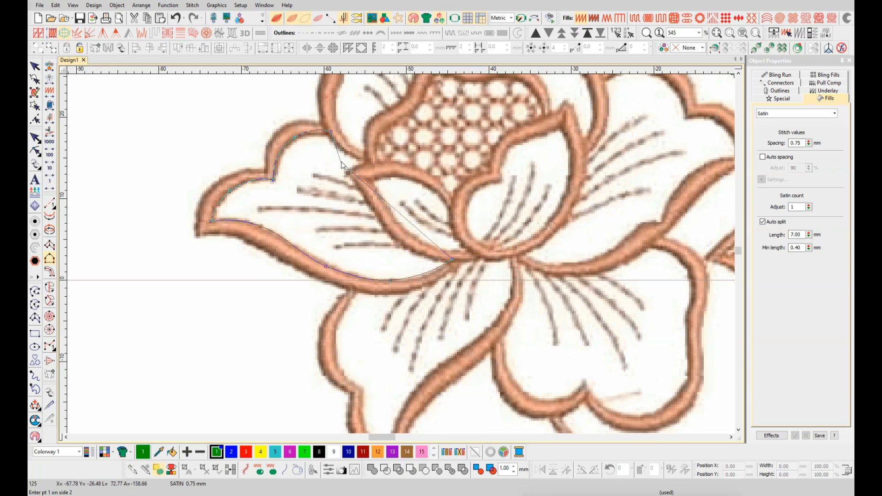
Trace the outer edge of the left petal border as side 2, around the tip to the flower centre, completing its satin fill.
{"action": "left_click", "coordinate": [325, 120]}
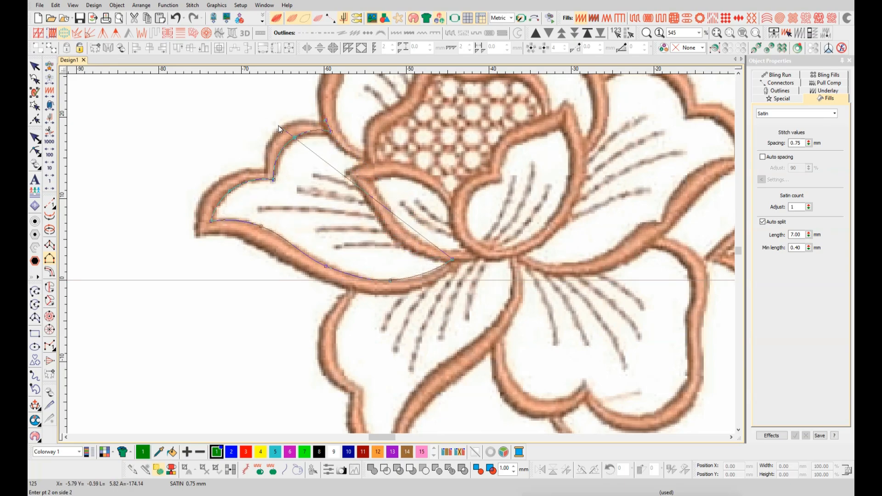
{"action": "left_click", "coordinate": [278, 125]}
{"action": "left_click", "coordinate": [267, 169]}
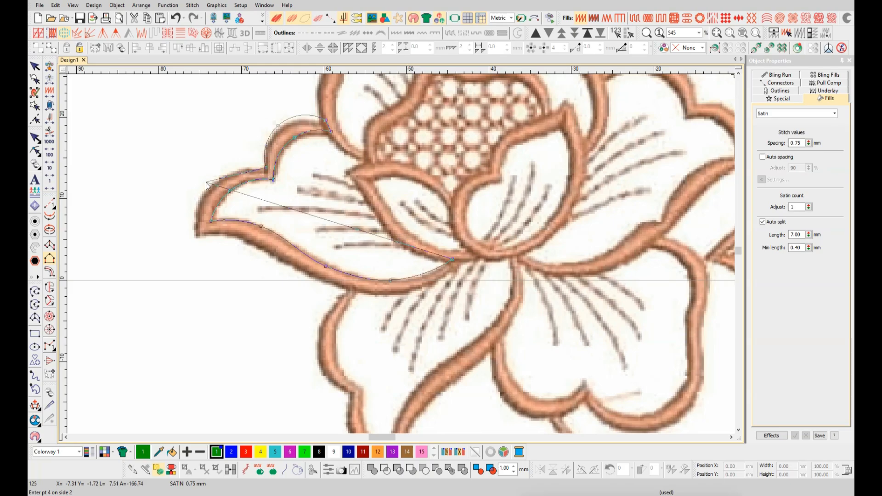
{"action": "left_click", "coordinate": [207, 186]}
{"action": "left_click", "coordinate": [193, 235]}
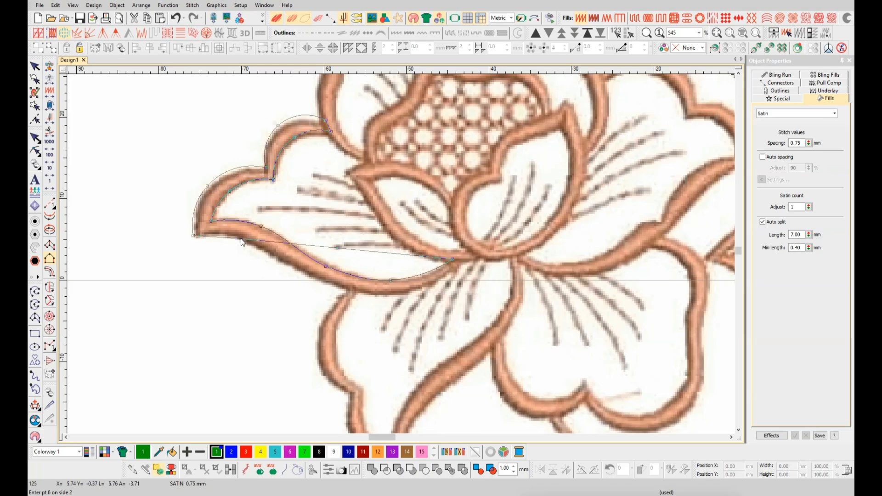
{"action": "left_click", "coordinate": [240, 238]}
{"action": "left_click", "coordinate": [329, 284]}
{"action": "left_click", "coordinate": [401, 294]}
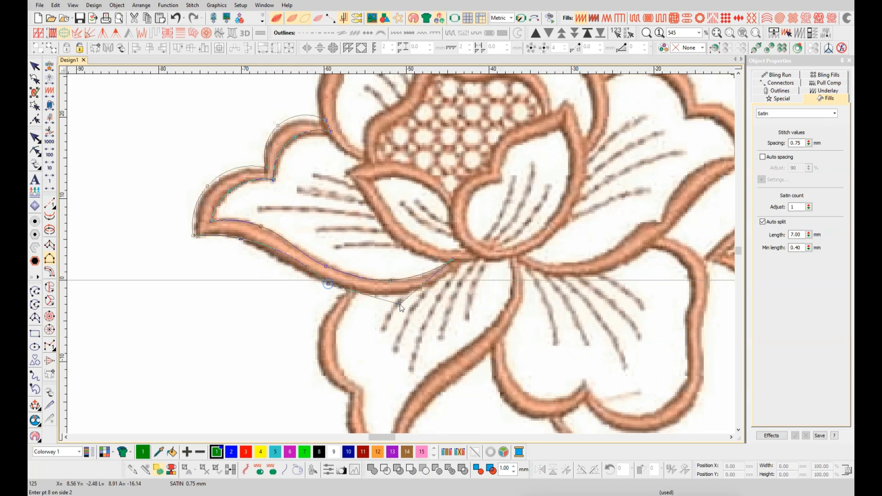
{"action": "left_click", "coordinate": [467, 260]}
{"action": "key", "text": "Return"}
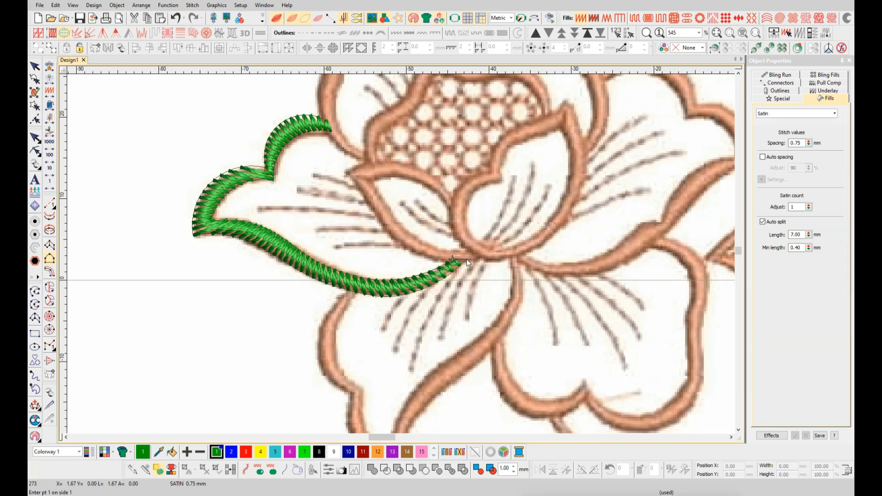
Trace the outer edge of the large flower's lower-left petal border as side 1 of a satin column, around its pointed tip to the centre.
{"action": "scroll", "coordinate": [455, 267], "scroll_direction": "down", "scroll_amount": 1}
{"action": "scroll", "coordinate": [420, 250], "scroll_direction": "up", "scroll_amount": 1}
{"action": "scroll", "coordinate": [401, 260], "scroll_direction": "down", "scroll_amount": 1}
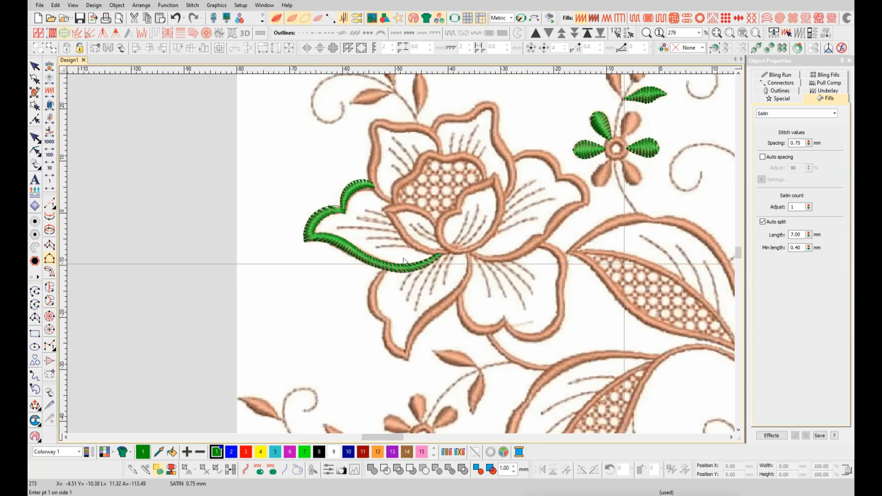
{"action": "scroll", "coordinate": [300, 188], "scroll_direction": "up", "scroll_amount": 3}
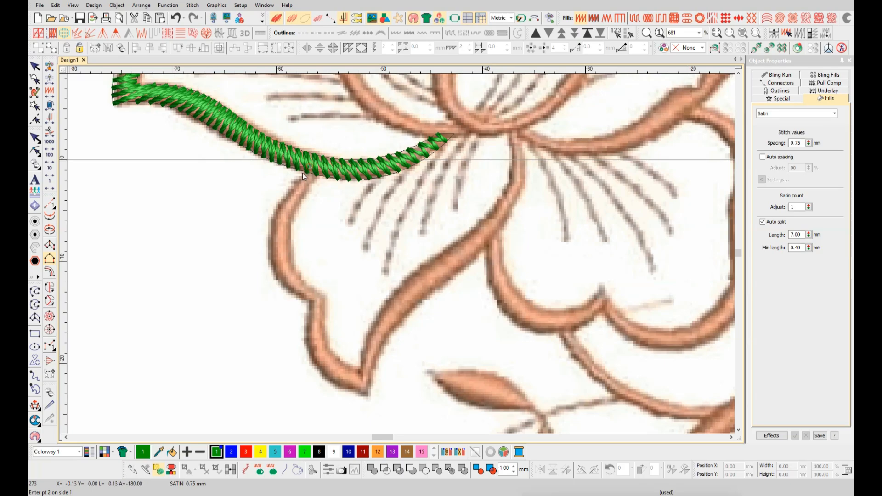
{"action": "left_click", "coordinate": [306, 174]}
{"action": "left_click", "coordinate": [274, 208]}
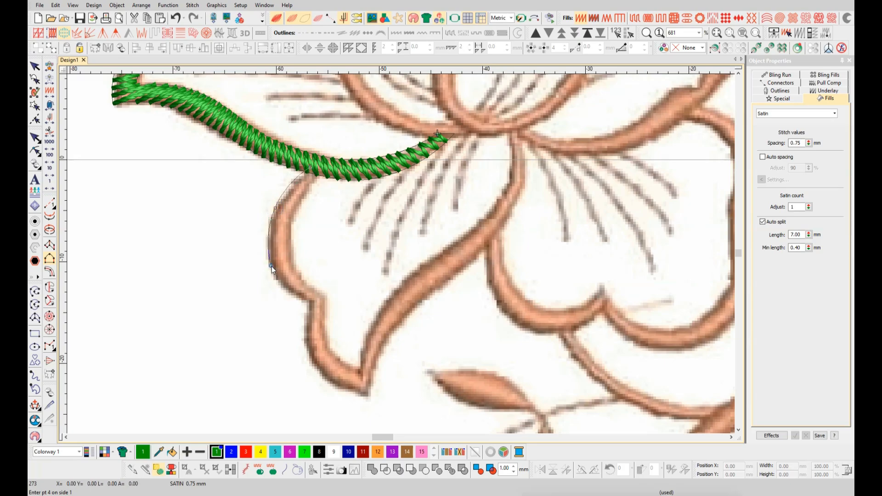
{"action": "right_click", "coordinate": [272, 266]}
{"action": "right_click", "coordinate": [311, 300]}
{"action": "right_click", "coordinate": [314, 365]}
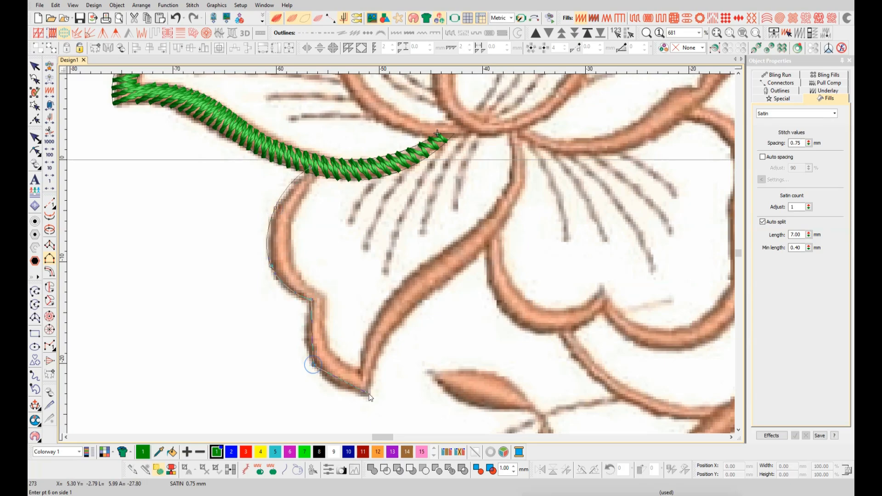
{"action": "left_click", "coordinate": [366, 396]}
{"action": "right_click", "coordinate": [393, 329]}
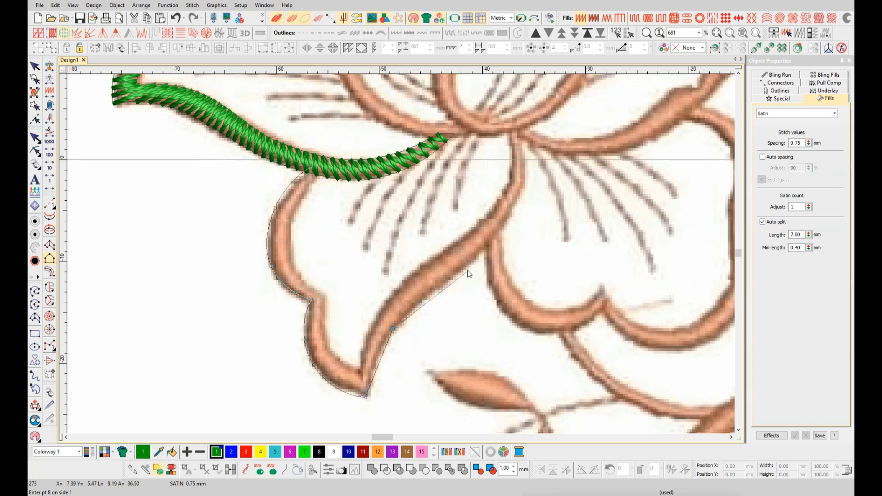
{"action": "right_click", "coordinate": [466, 265]}
{"action": "right_click", "coordinate": [520, 195]}
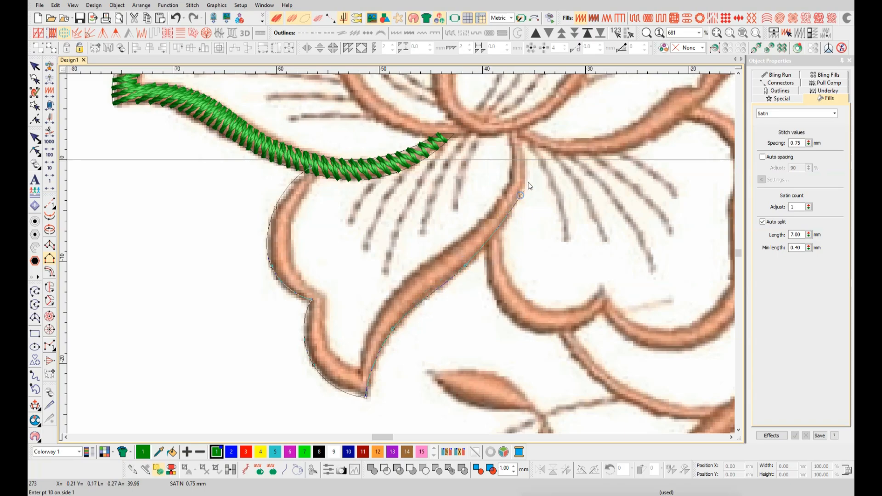
{"action": "right_click", "coordinate": [520, 125]}
{"action": "key", "text": "Return"}
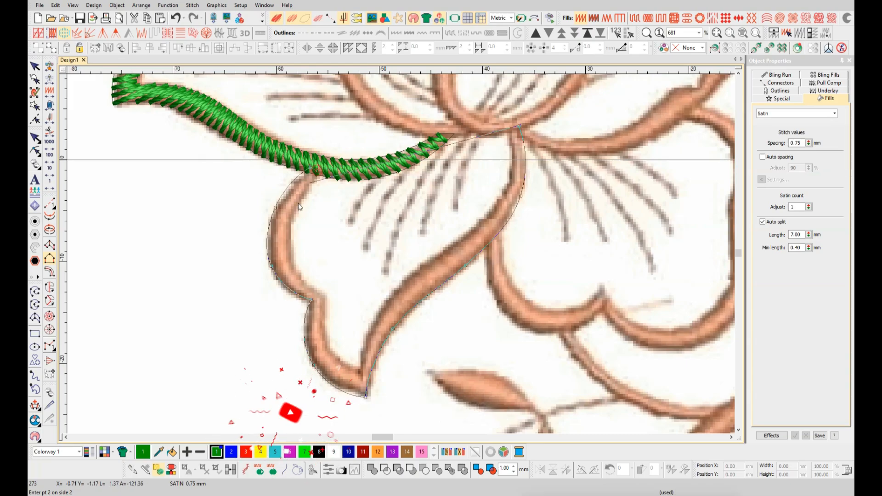
Trace the inner edge of the lower-left petal border as side 2, around the tip to the flower centre, completing its satin fill.
{"action": "left_click", "coordinate": [316, 173]}
{"action": "left_click", "coordinate": [292, 212]}
{"action": "left_click", "coordinate": [296, 271]}
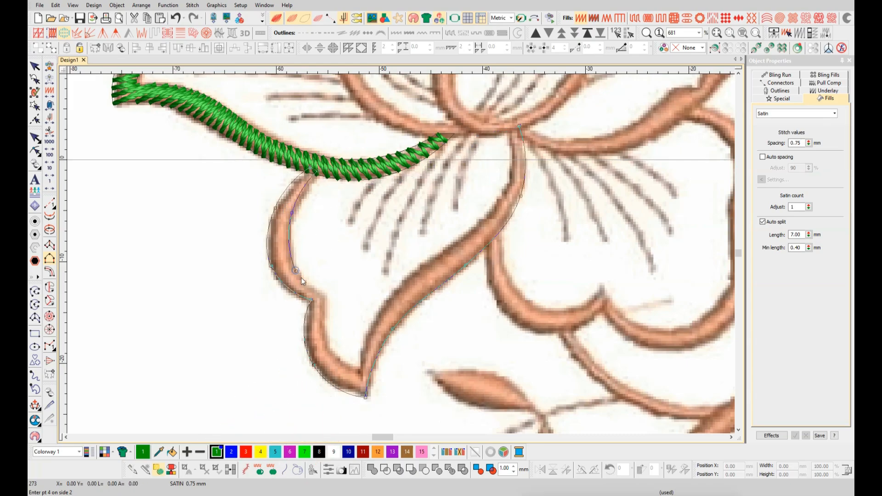
{"action": "left_click", "coordinate": [325, 297]}
{"action": "left_click", "coordinate": [324, 339]}
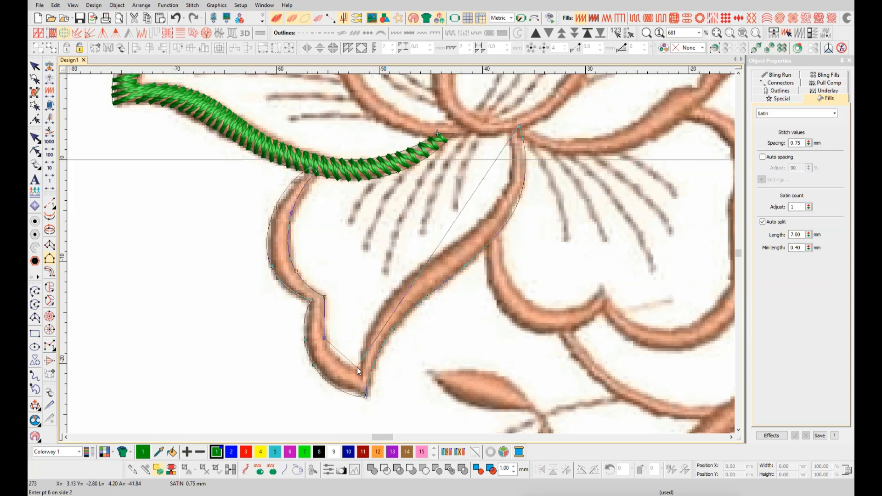
{"action": "left_click", "coordinate": [358, 370]}
{"action": "left_click", "coordinate": [380, 305]}
{"action": "left_click", "coordinate": [443, 252]}
{"action": "left_click", "coordinate": [503, 197]}
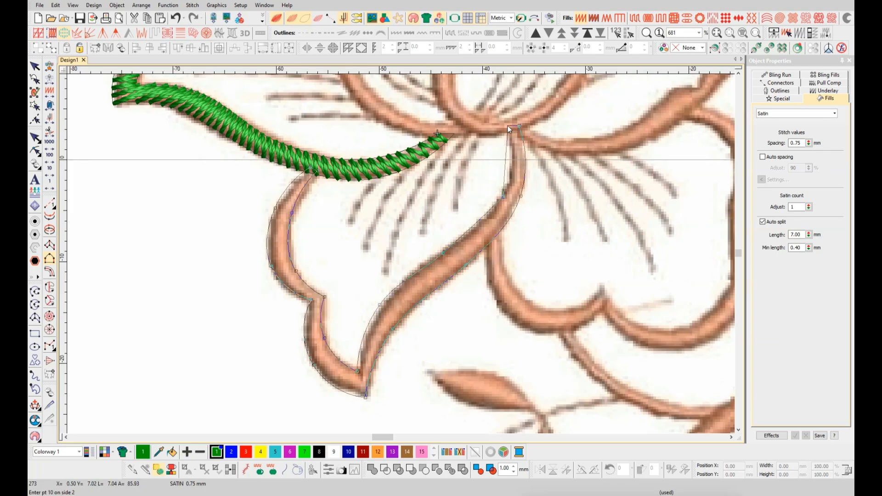
{"action": "left_click", "coordinate": [507, 125]}
{"action": "key", "text": "Return"}
Reshape the small flower's upper-left petal by adjusting one outline point on each of its long edges.
{"action": "scroll", "coordinate": [402, 257], "scroll_direction": "down", "scroll_amount": 2}
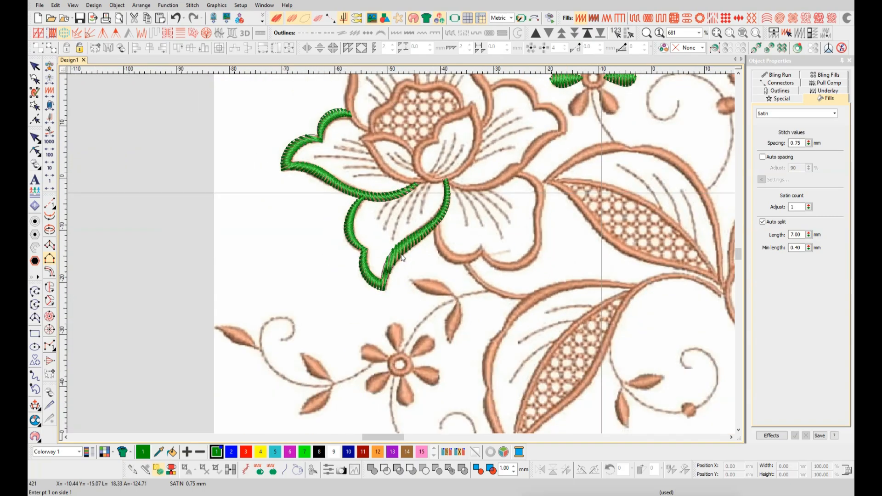
{"action": "scroll", "coordinate": [401, 256], "scroll_direction": "up", "scroll_amount": 4}
{"action": "scroll", "coordinate": [402, 255], "scroll_direction": "down", "scroll_amount": 3}
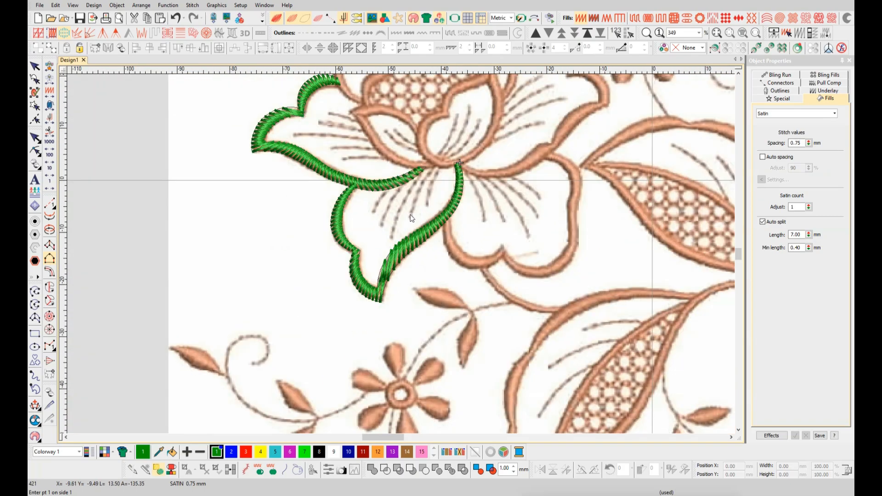
{"action": "scroll", "coordinate": [412, 219], "scroll_direction": "down", "scroll_amount": 3}
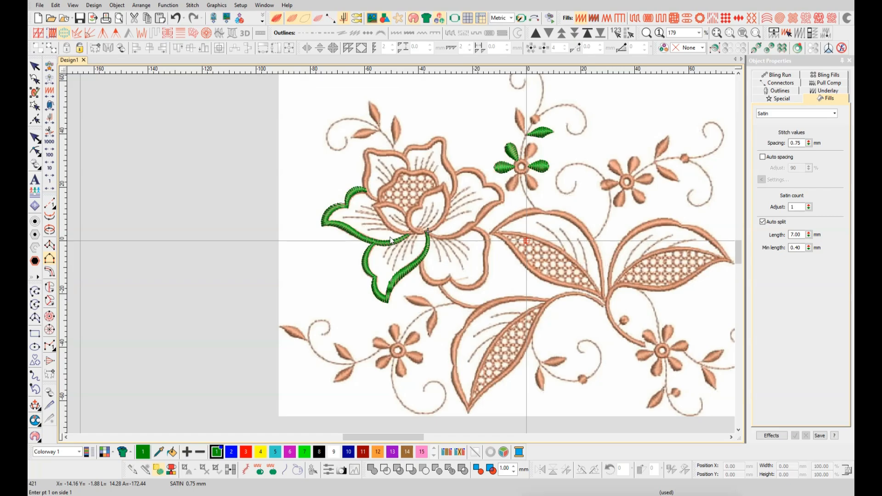
{"action": "scroll", "coordinate": [395, 216], "scroll_direction": "up", "scroll_amount": 6}
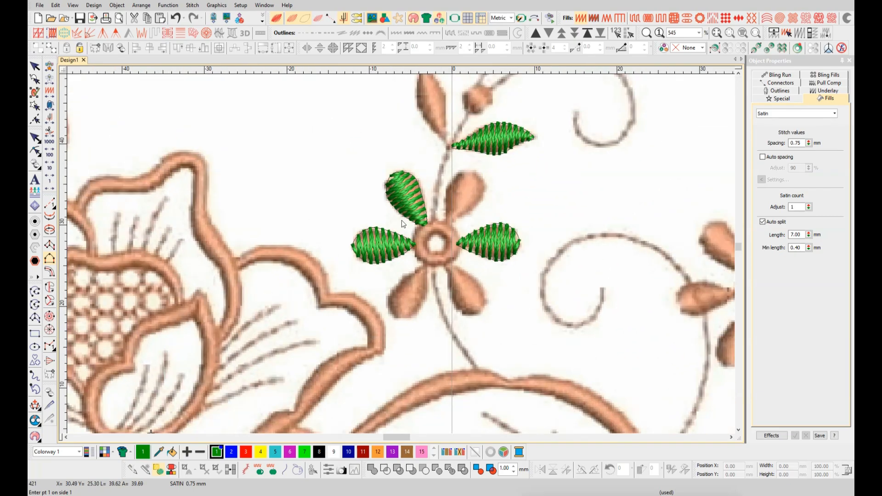
{"action": "left_click", "coordinate": [417, 252]}
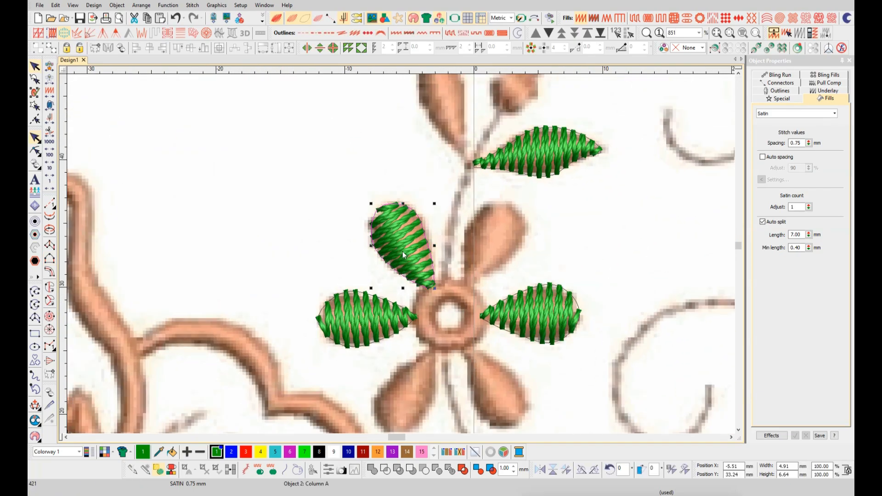
{"action": "key", "text": "h"}
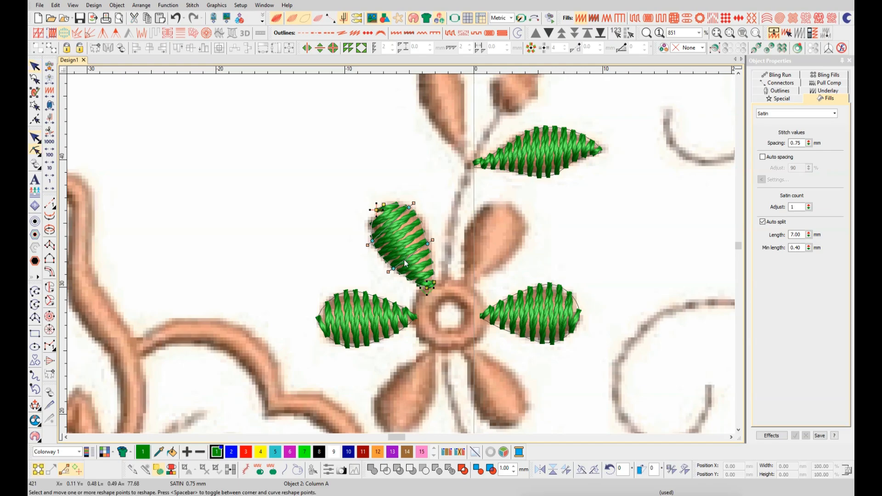
{"action": "scroll", "coordinate": [402, 255], "scroll_direction": "up", "scroll_amount": 2}
{"action": "left_click_drag", "start_coordinate": [438, 228], "coordinate": [439, 232]}
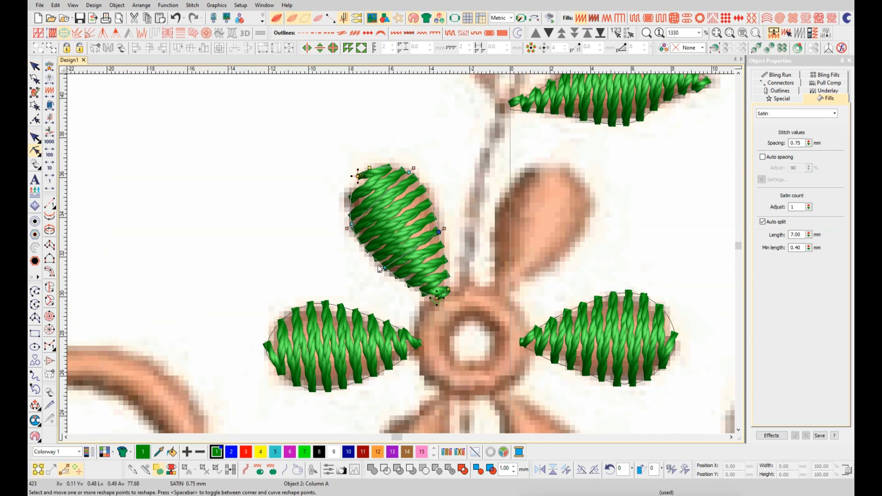
{"action": "left_click", "coordinate": [351, 225]}
{"action": "left_click_drag", "start_coordinate": [351, 225], "coordinate": [350, 217]}
{"action": "scroll", "coordinate": [393, 272], "scroll_direction": "down", "scroll_amount": 2}
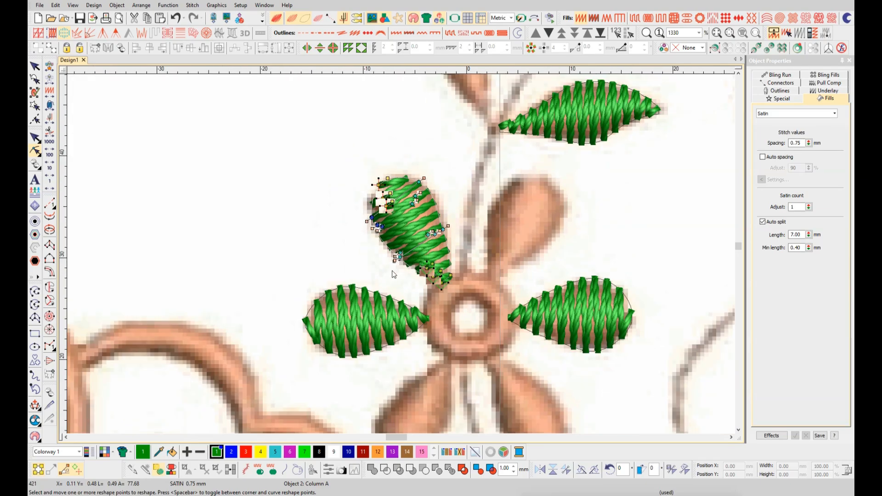
{"action": "scroll", "coordinate": [395, 267], "scroll_direction": "up", "scroll_amount": 1}
{"action": "key", "text": "Escape"}
Try moving the small flower's left petal stitch exit point from the outer tip inward along its upper edge.
{"action": "left_click", "coordinate": [394, 260]}
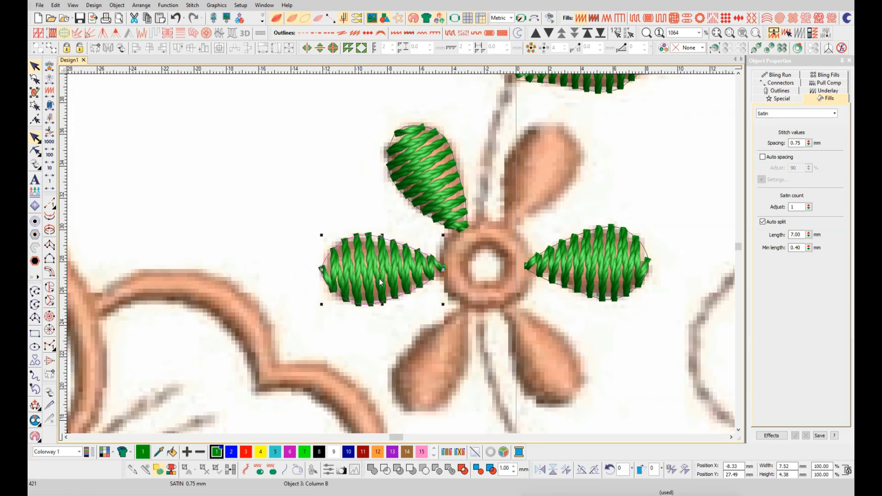
{"action": "scroll", "coordinate": [402, 257], "scroll_direction": "down", "scroll_amount": 4}
{"action": "scroll", "coordinate": [403, 258], "scroll_direction": "up", "scroll_amount": 4}
{"action": "key", "text": "h"}
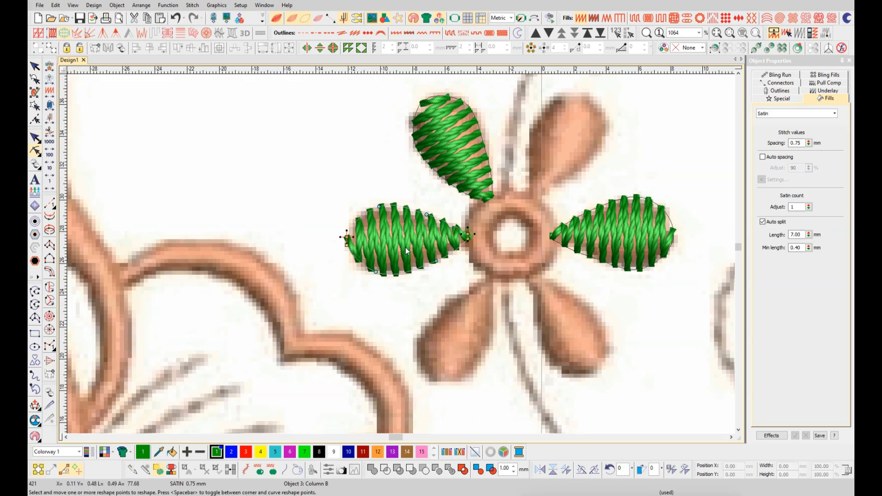
{"action": "scroll", "coordinate": [406, 251], "scroll_direction": "up", "scroll_amount": 1}
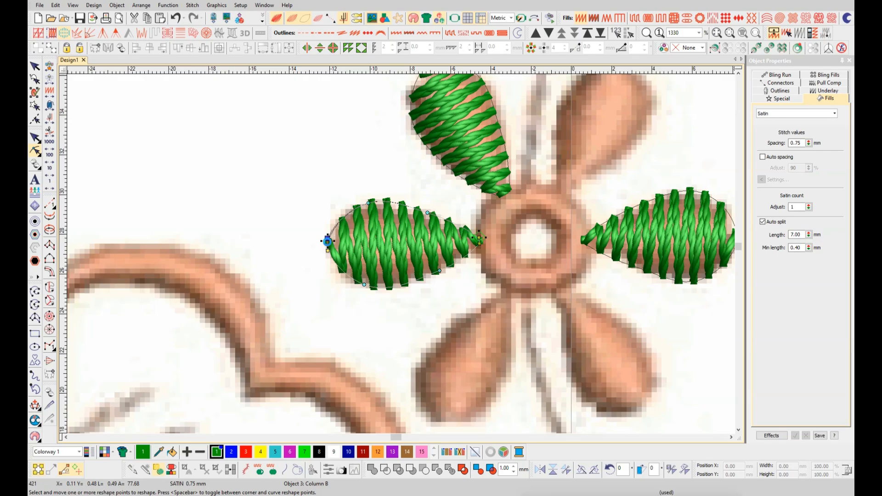
{"action": "scroll", "coordinate": [329, 238], "scroll_direction": "up", "scroll_amount": 3}
{"action": "scroll", "coordinate": [462, 251], "scroll_direction": "down", "scroll_amount": 2}
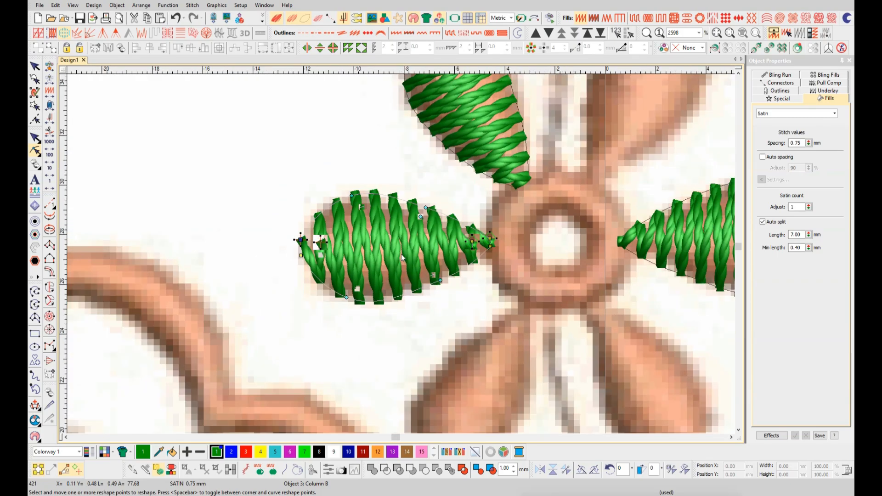
{"action": "scroll", "coordinate": [411, 256], "scroll_direction": "up", "scroll_amount": 3}
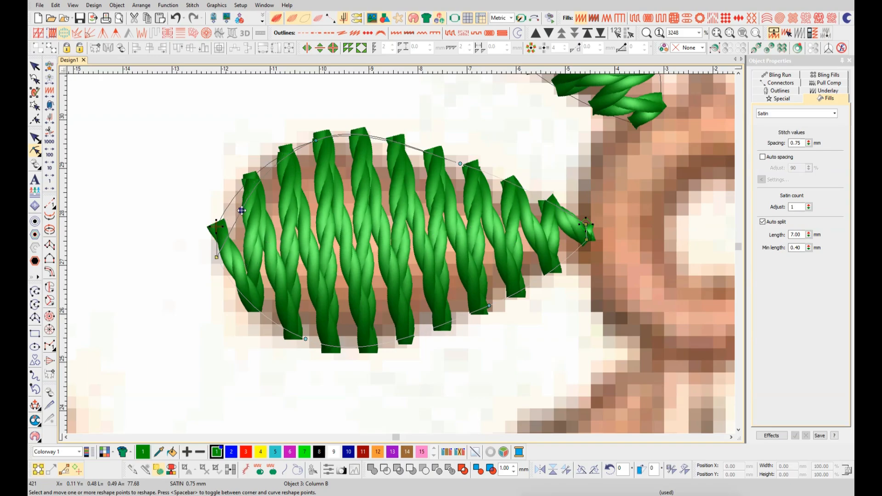
{"action": "left_click", "coordinate": [242, 210]}
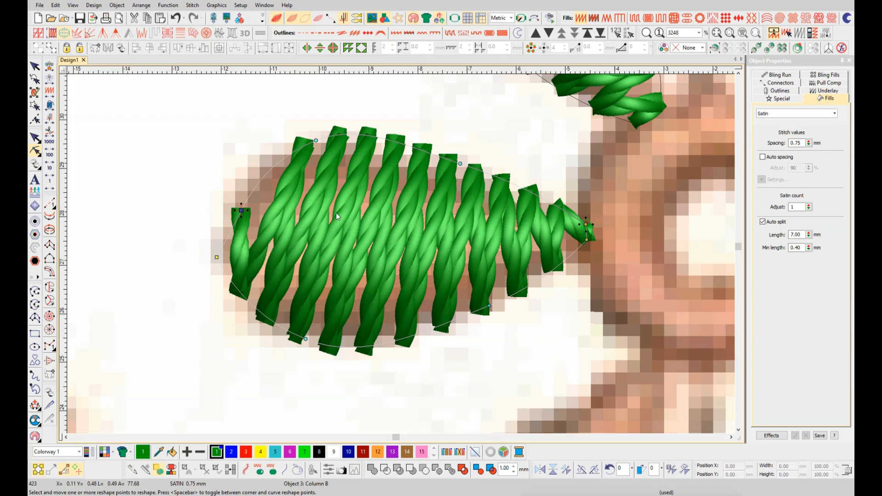
Hide the background artwork and switch off TrueView so the satin petals display as plain stitch lines.
{"action": "key", "text": "d"}
{"action": "key", "text": "t"}
{"action": "scroll", "coordinate": [329, 237], "scroll_direction": "down", "scroll_amount": 1}
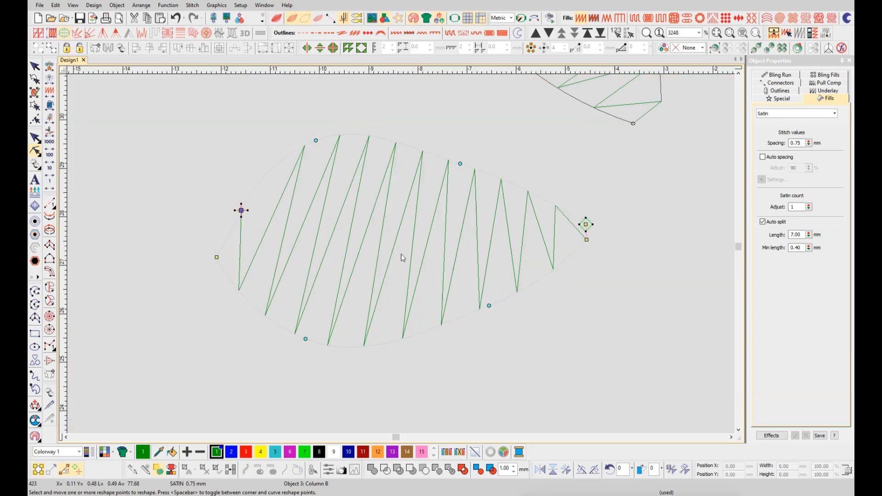
{"action": "key", "text": "Escape"}
Try moving the left petal's stitch entry point down along its lower edge, and undo both the entry and exit point moves.
{"action": "left_click", "coordinate": [393, 197]}
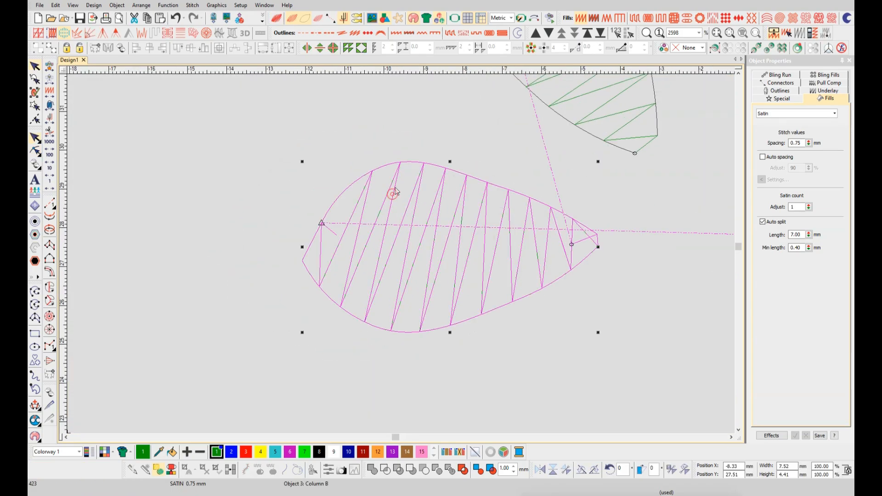
{"action": "key", "text": "h"}
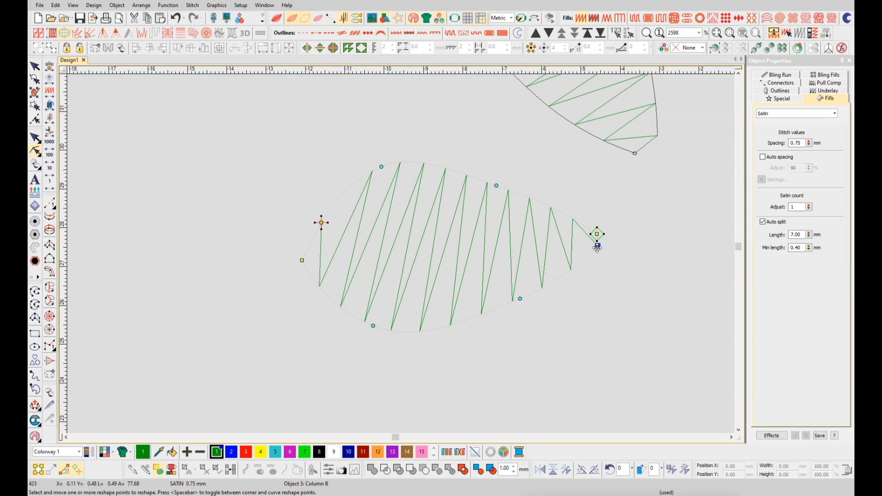
{"action": "left_click_drag", "start_coordinate": [597, 246], "coordinate": [572, 265]}
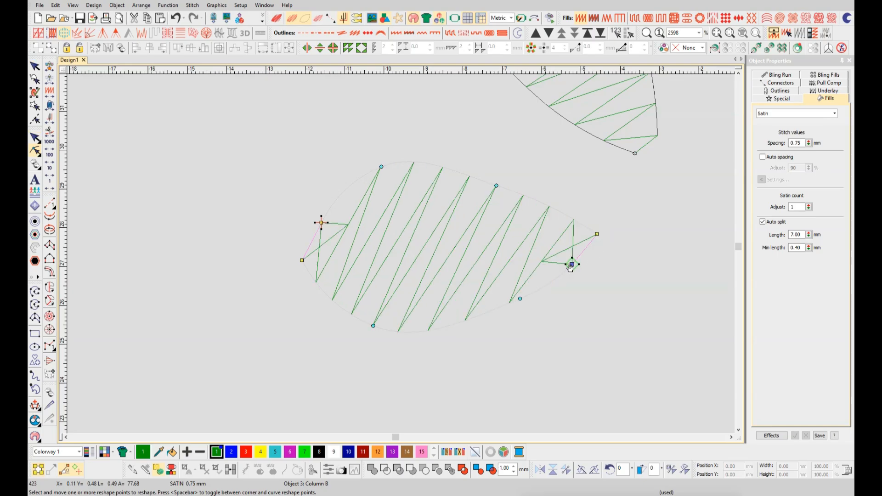
{"action": "key", "text": "ctrl+z"}
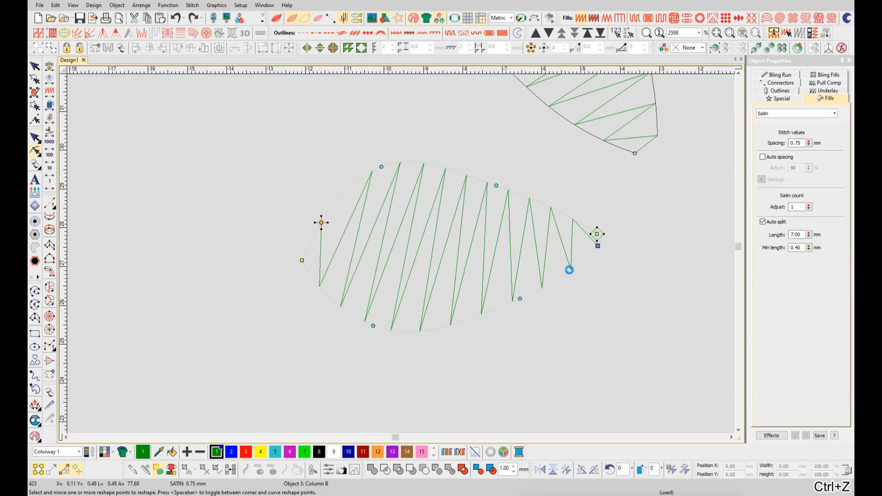
{"action": "key", "text": "ctrl+z"}
{"action": "left_click", "coordinate": [488, 358]}
{"action": "scroll", "coordinate": [444, 313], "scroll_direction": "down", "scroll_amount": 2}
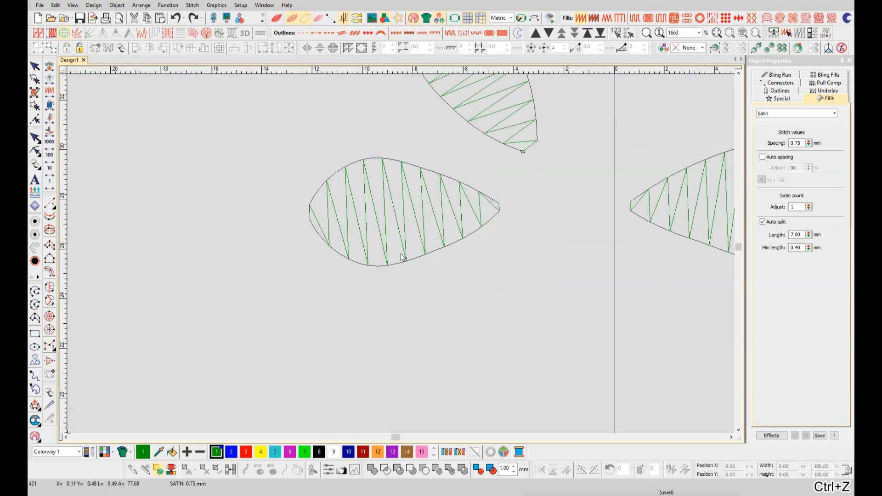
Add a stitch angle line across the middle of the left petal and slant it, lower end toward the outer tip, upper end toward the flower centre.
{"action": "left_click", "coordinate": [408, 266]}
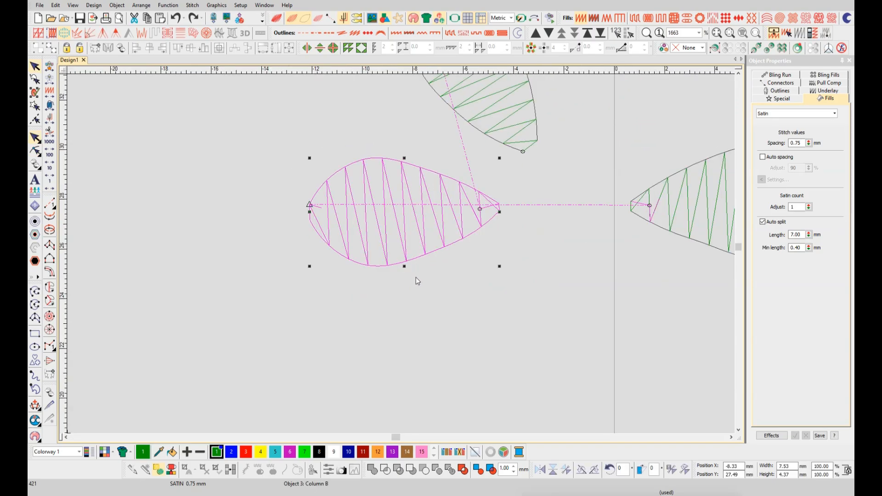
{"action": "left_click", "coordinate": [416, 278]}
{"action": "scroll", "coordinate": [405, 264], "scroll_direction": "down", "scroll_amount": 1}
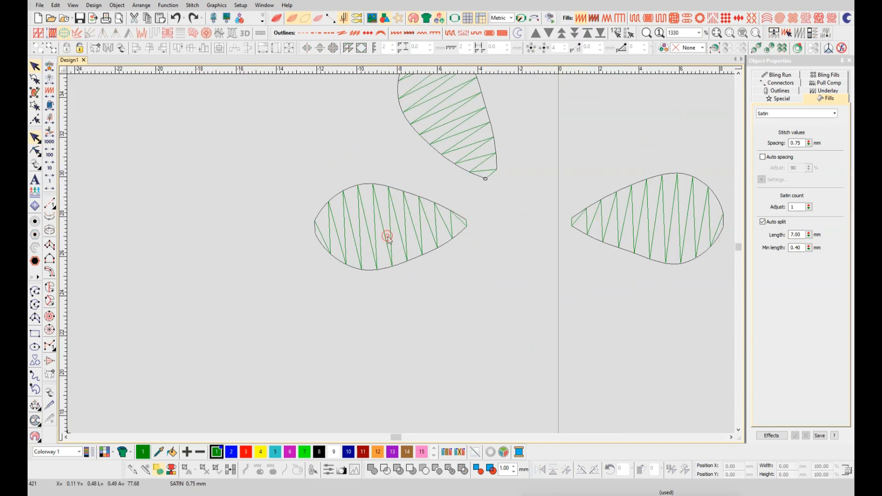
{"action": "left_click", "coordinate": [390, 238]}
{"action": "key", "text": "h"}
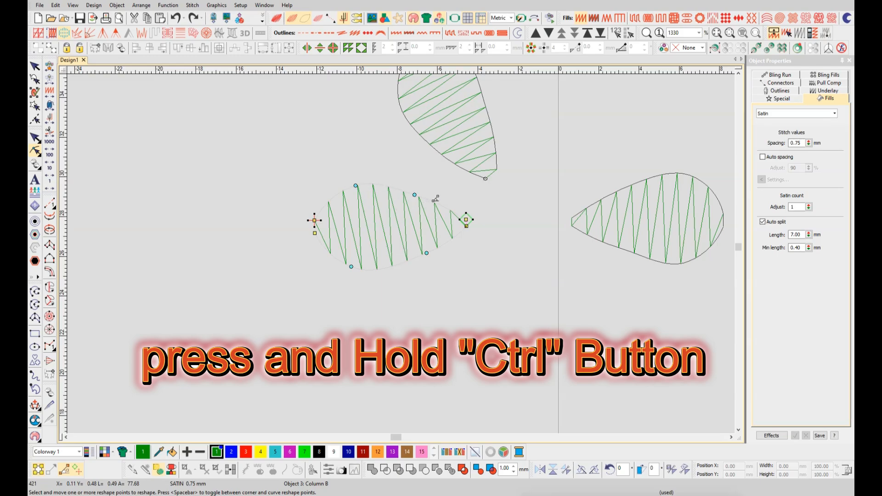
{"action": "left_click", "coordinate": [376, 178], "text": "ctrl"}
{"action": "left_click", "coordinate": [379, 276], "text": "ctrl"}
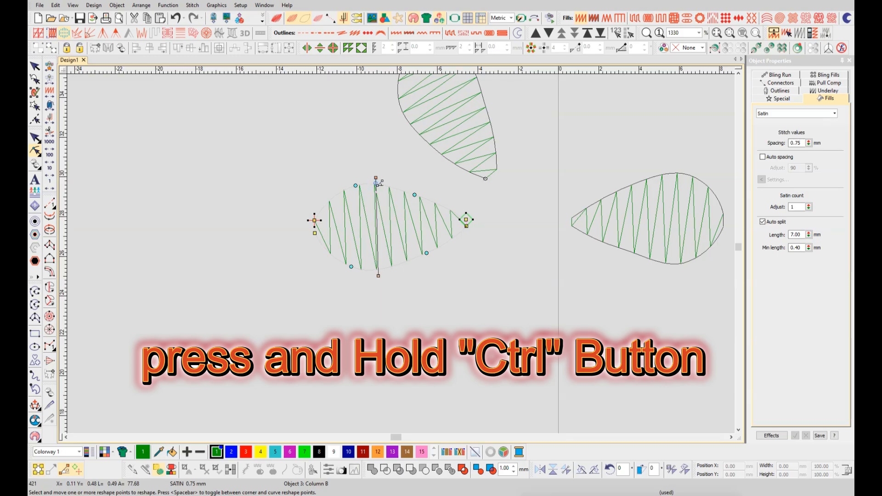
{"action": "left_click_drag", "start_coordinate": [379, 276], "coordinate": [344, 287]}
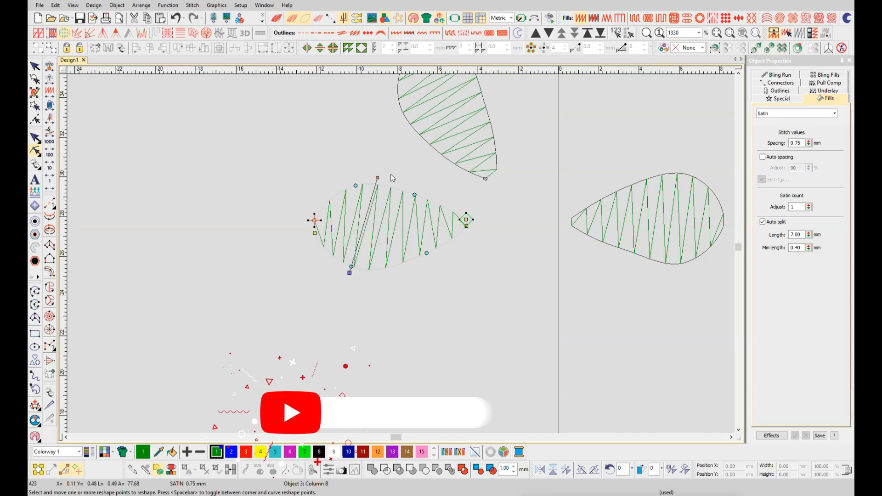
{"action": "left_click_drag", "start_coordinate": [377, 178], "coordinate": [398, 183]}
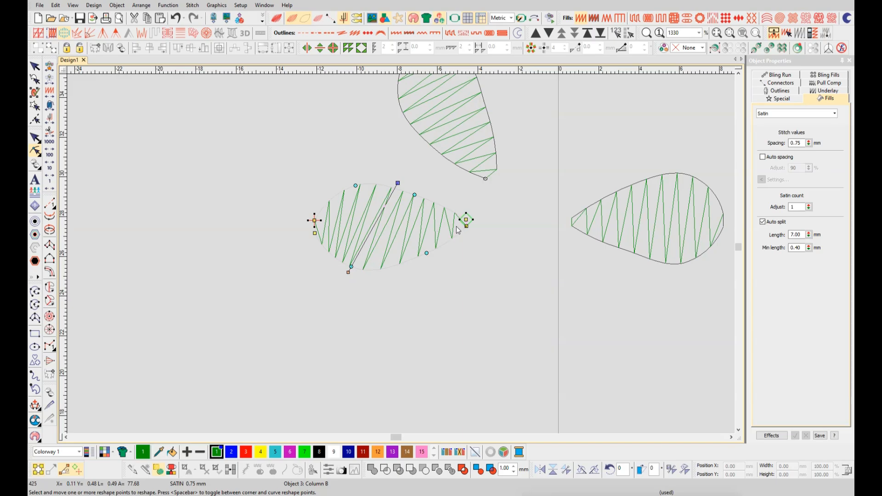
Shift the left petal's stitch entry point from the inner tip onto its lower edge and the exit point from the outer tip onto its upper edge.
{"action": "scroll", "coordinate": [395, 243], "scroll_direction": "down", "scroll_amount": 2}
{"action": "scroll", "coordinate": [407, 257], "scroll_direction": "up", "scroll_amount": 4}
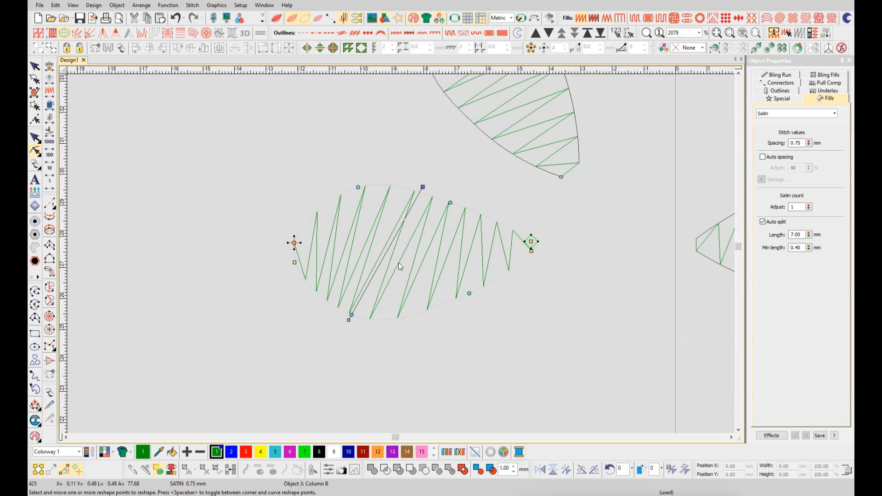
{"action": "scroll", "coordinate": [398, 263], "scroll_direction": "down", "scroll_amount": 1}
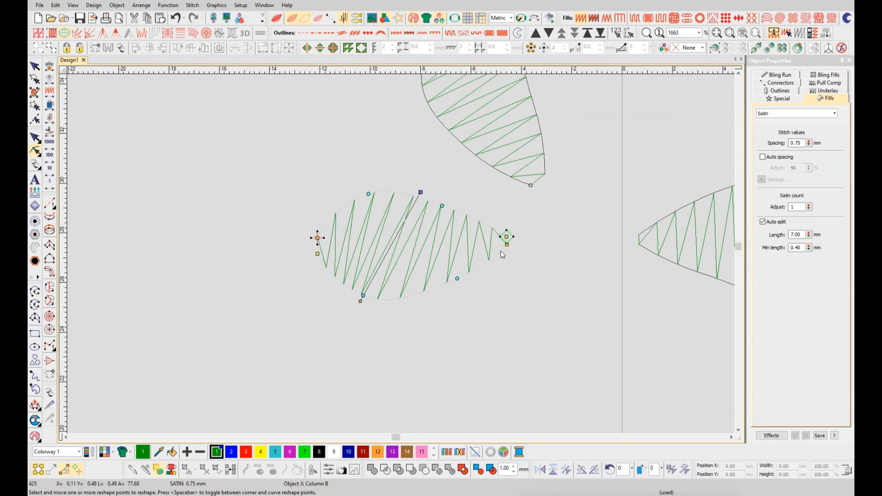
{"action": "scroll", "coordinate": [502, 255], "scroll_direction": "up", "scroll_amount": 1}
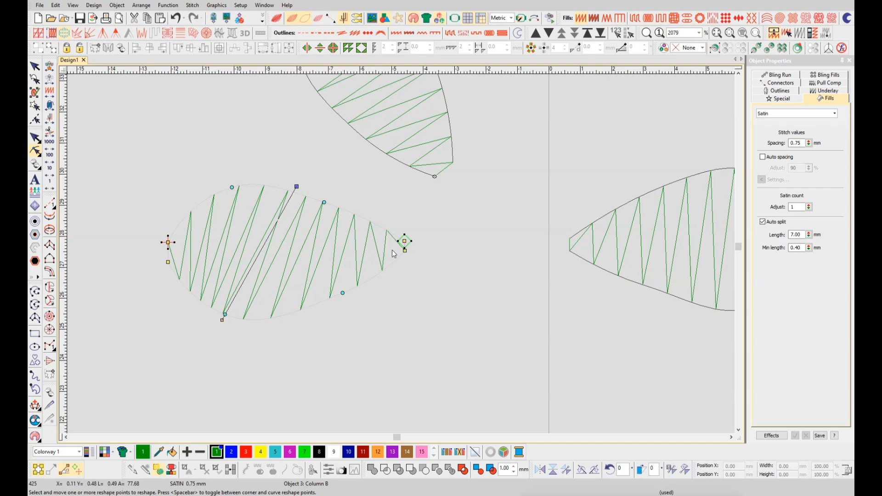
{"action": "scroll", "coordinate": [390, 255], "scroll_direction": "up", "scroll_amount": 1}
{"action": "scroll", "coordinate": [402, 254], "scroll_direction": "down", "scroll_amount": 1}
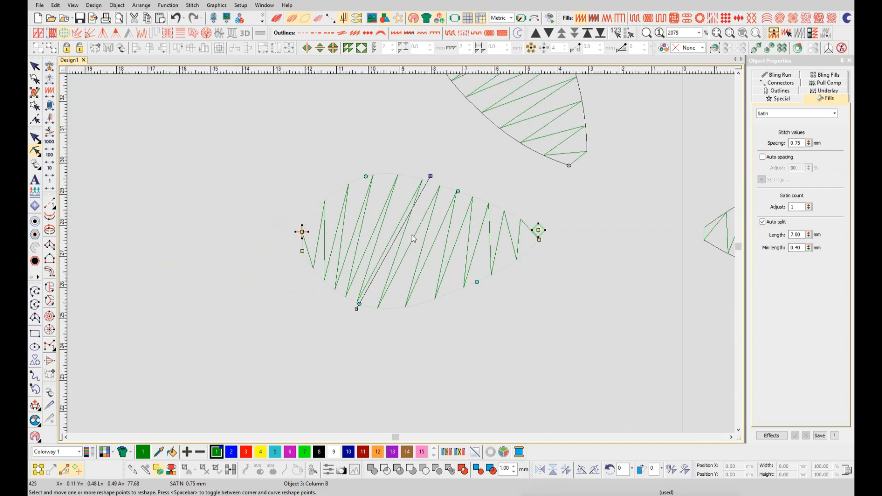
{"action": "left_click", "coordinate": [409, 236]}
{"action": "key", "text": "h"}
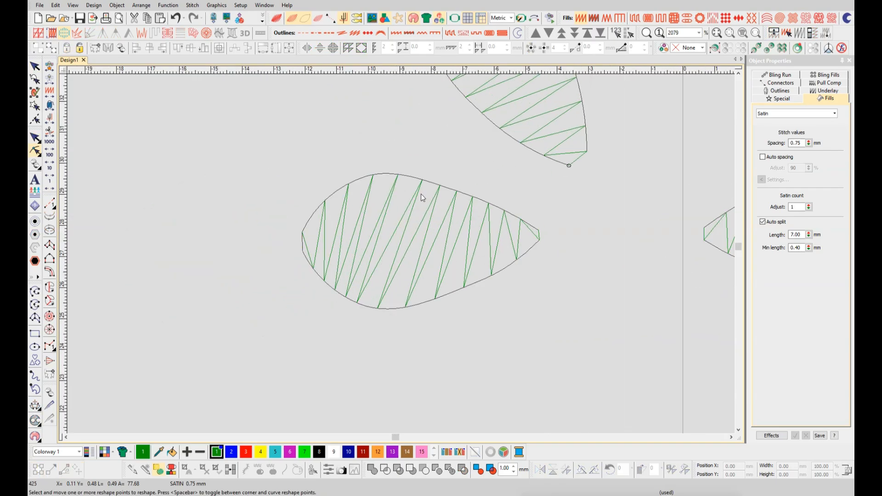
{"action": "left_click", "coordinate": [423, 185]}
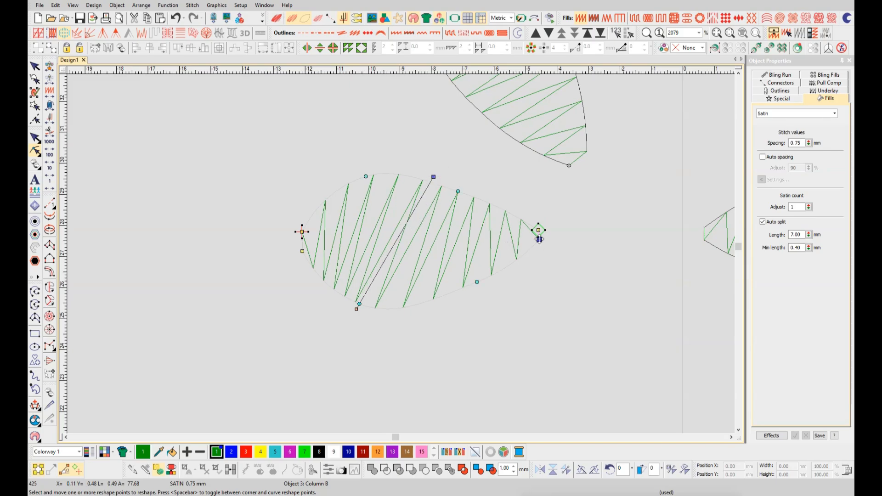
{"action": "left_click_drag", "start_coordinate": [540, 239], "coordinate": [525, 252]}
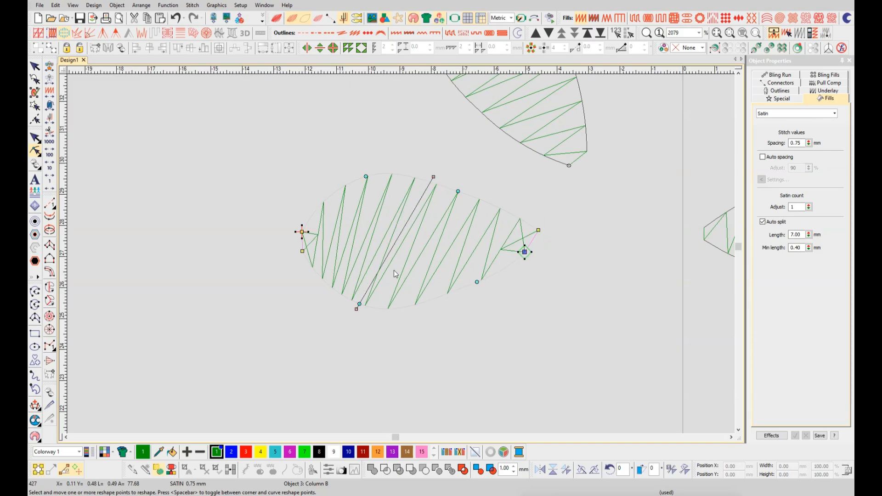
{"action": "left_click_drag", "start_coordinate": [302, 231], "coordinate": [322, 203]}
{"action": "scroll", "coordinate": [403, 258], "scroll_direction": "down", "scroll_amount": 1}
{"action": "scroll", "coordinate": [402, 258], "scroll_direction": "up", "scroll_amount": 2}
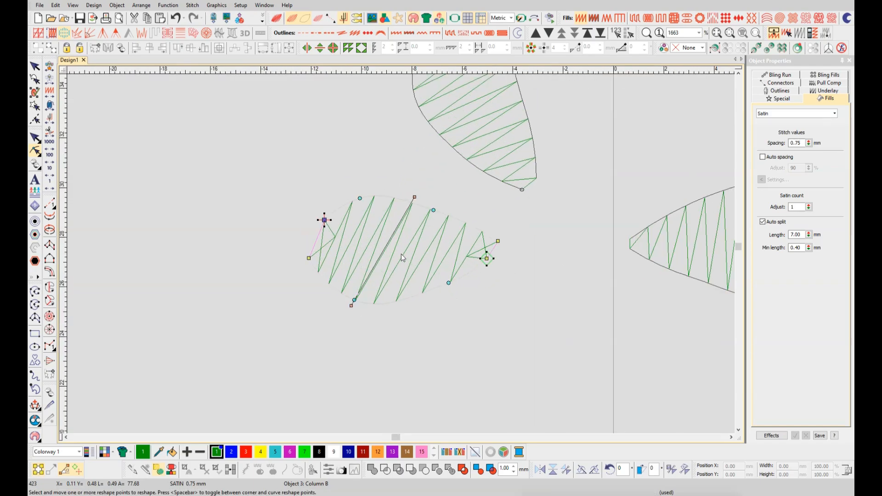
{"action": "key", "text": "Escape"}
Straighten the left petal's stitch angle line to vertical by moving its lower end directly beneath the upper one.
{"action": "scroll", "coordinate": [403, 258], "scroll_direction": "down", "scroll_amount": 1}
{"action": "scroll", "coordinate": [402, 258], "scroll_direction": "up", "scroll_amount": 1}
{"action": "left_click", "coordinate": [396, 257]}
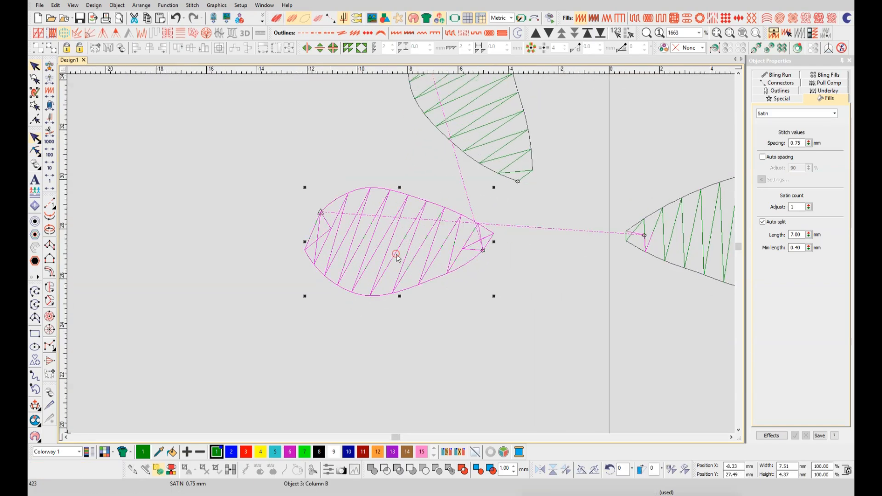
{"action": "scroll", "coordinate": [394, 256], "scroll_direction": "down", "scroll_amount": 4}
{"action": "scroll", "coordinate": [400, 258], "scroll_direction": "up", "scroll_amount": 3}
{"action": "key", "text": "Escape"}
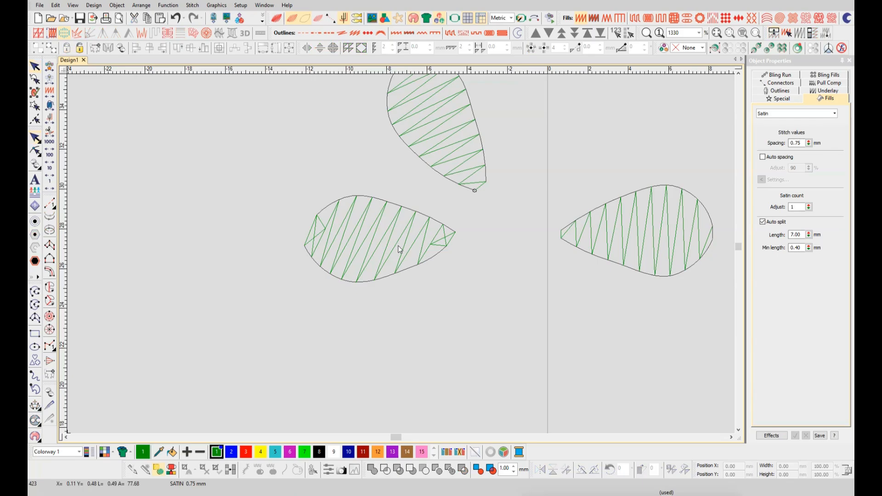
{"action": "scroll", "coordinate": [390, 252], "scroll_direction": "up", "scroll_amount": 1}
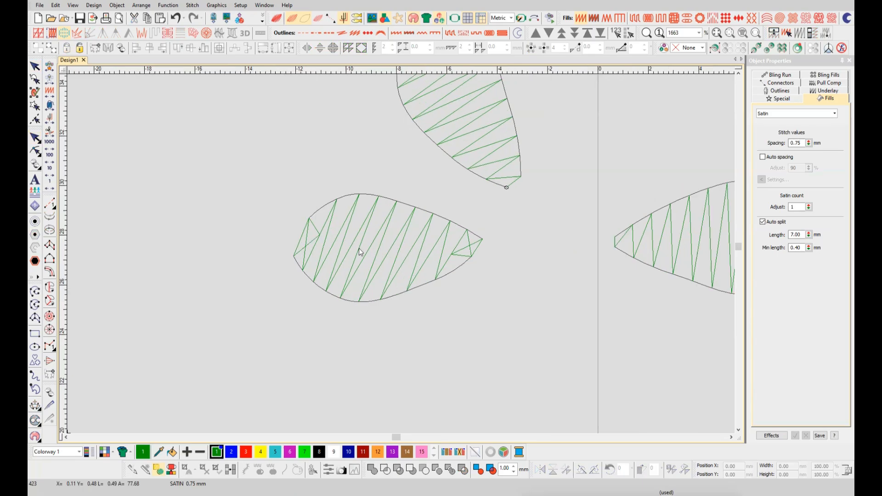
{"action": "left_click", "coordinate": [381, 253]}
{"action": "key", "text": "h"}
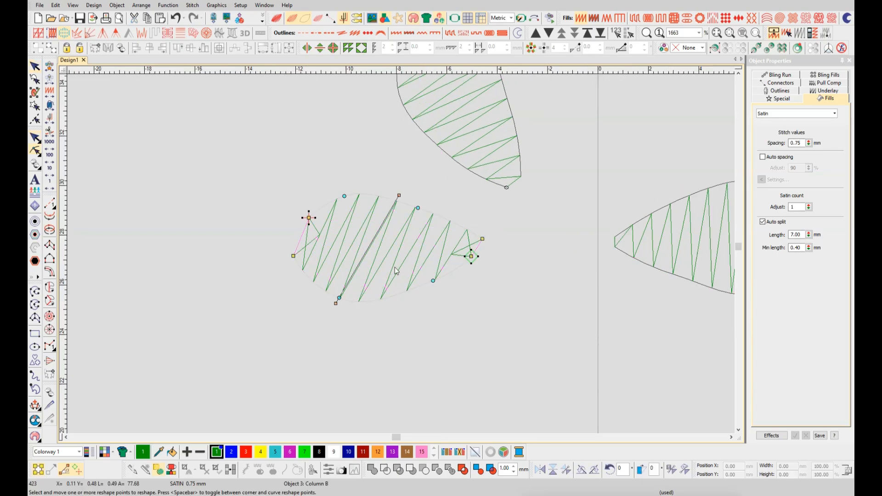
{"action": "left_click_drag", "start_coordinate": [339, 298], "coordinate": [396, 315]}
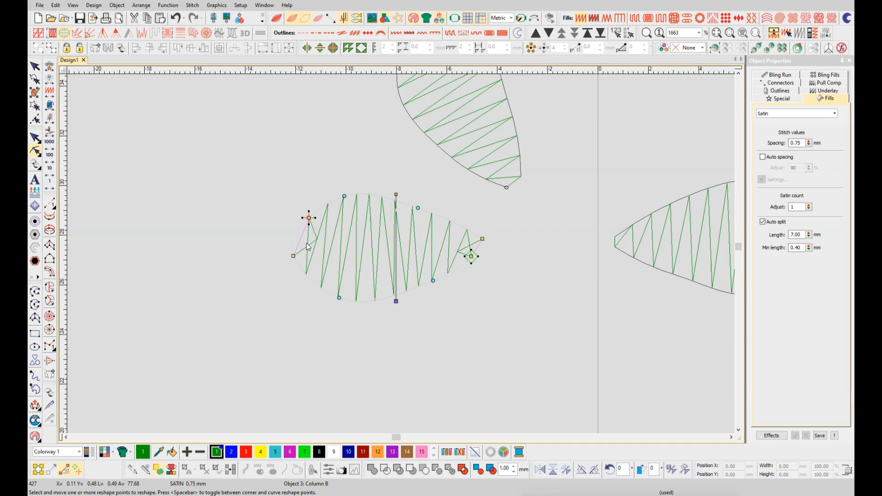
Return the left petal's stitch entry point to the inner tip and its exit point to the outer tip.
{"action": "scroll", "coordinate": [482, 253], "scroll_direction": "up", "scroll_amount": 2}
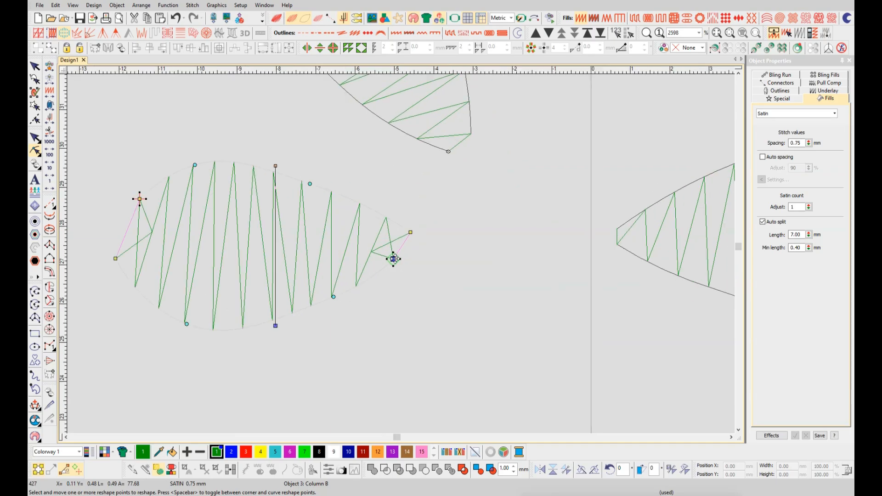
{"action": "left_click_drag", "start_coordinate": [409, 253], "coordinate": [410, 252]}
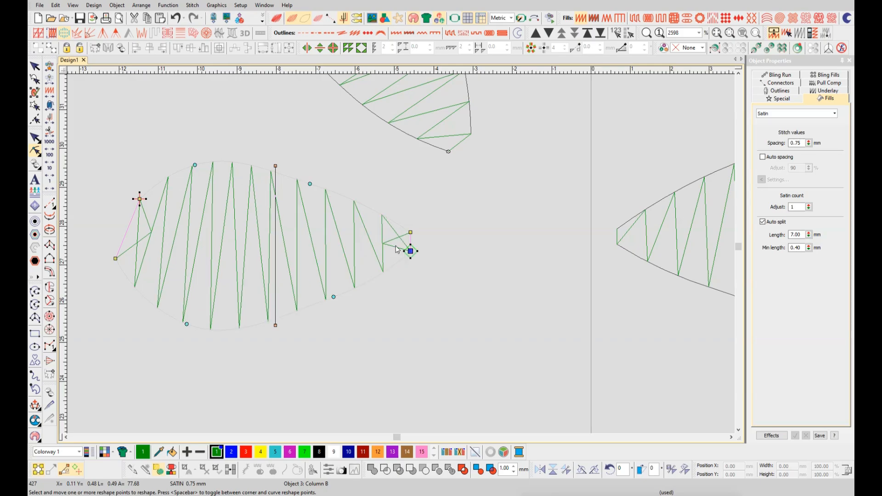
{"action": "key", "text": "space"}
{"action": "left_click_drag", "start_coordinate": [115, 235], "coordinate": [114, 235]}
{"action": "scroll", "coordinate": [249, 234], "scroll_direction": "down", "scroll_amount": 2}
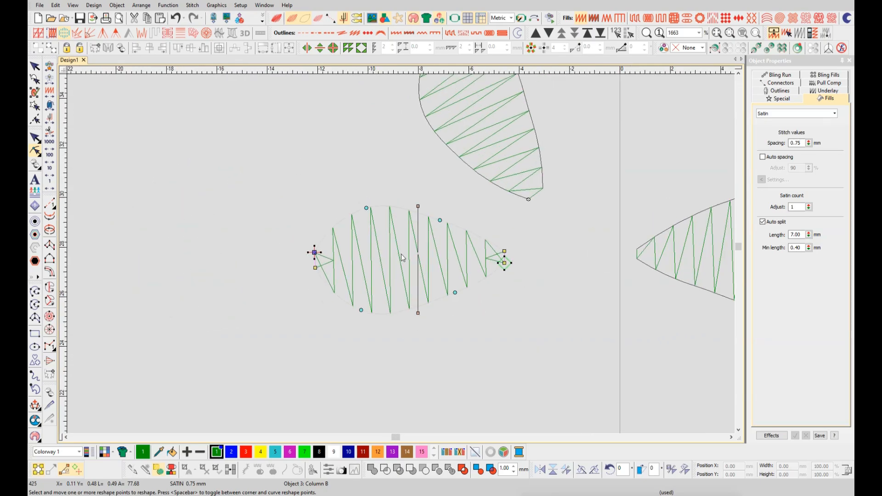
Finish reshaping the left petal and turn TrueView back on for all the satin shapes.
{"action": "key", "text": "Escape"}
{"action": "key", "text": "t"}
{"action": "scroll", "coordinate": [403, 258], "scroll_direction": "down", "scroll_amount": 3}
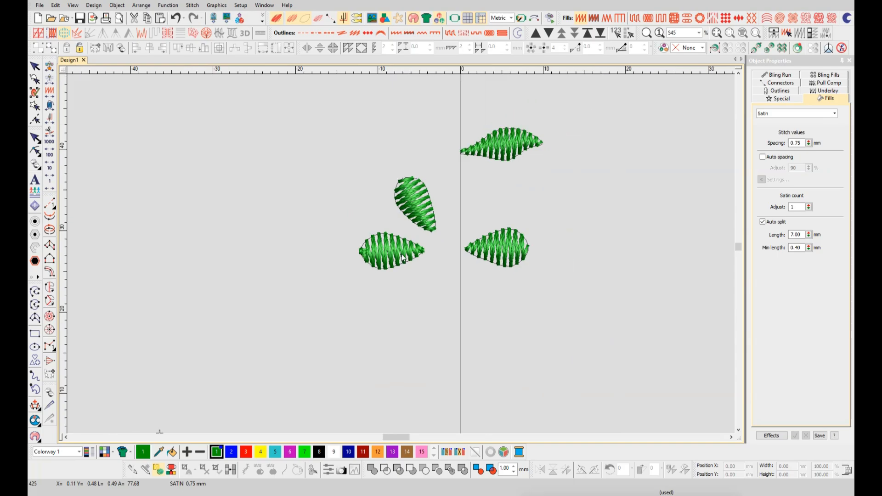
Open the small flower's upper-left satin petal for reshaping.
{"action": "left_click", "coordinate": [424, 222]}
{"action": "scroll", "coordinate": [403, 258], "scroll_direction": "up", "scroll_amount": 2}
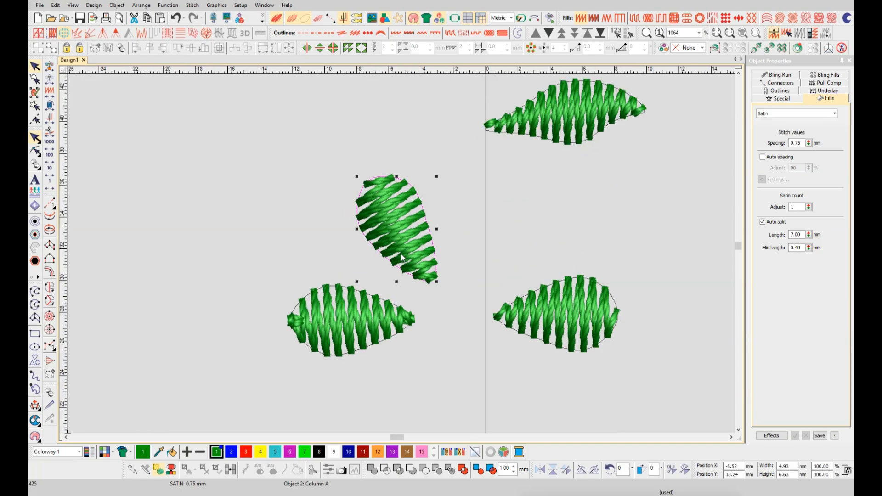
{"action": "key", "text": "h"}
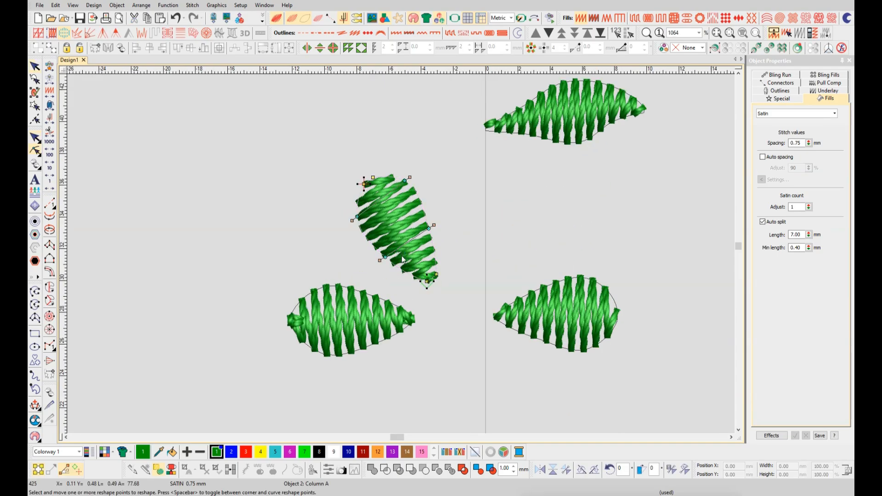
{"action": "left_click_drag", "start_coordinate": [385, 257], "coordinate": [396, 266]}
{"action": "left_click", "coordinate": [399, 267]}
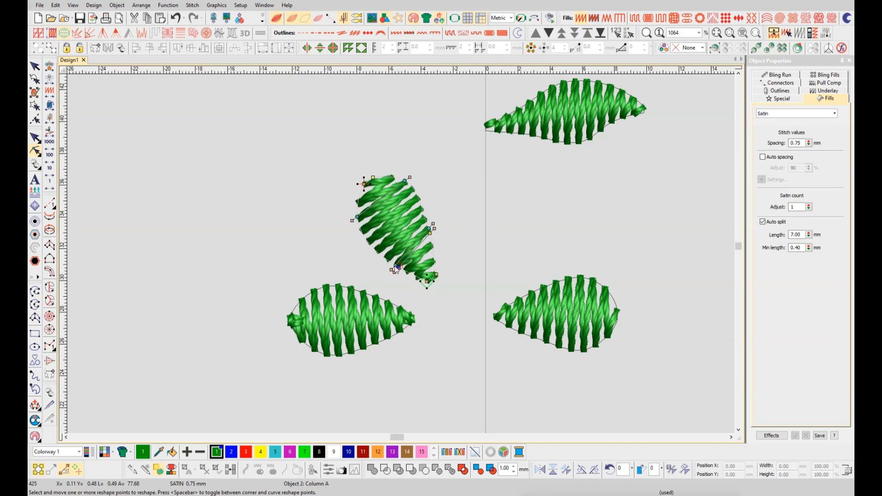
{"action": "key", "text": "ctrl+z"}
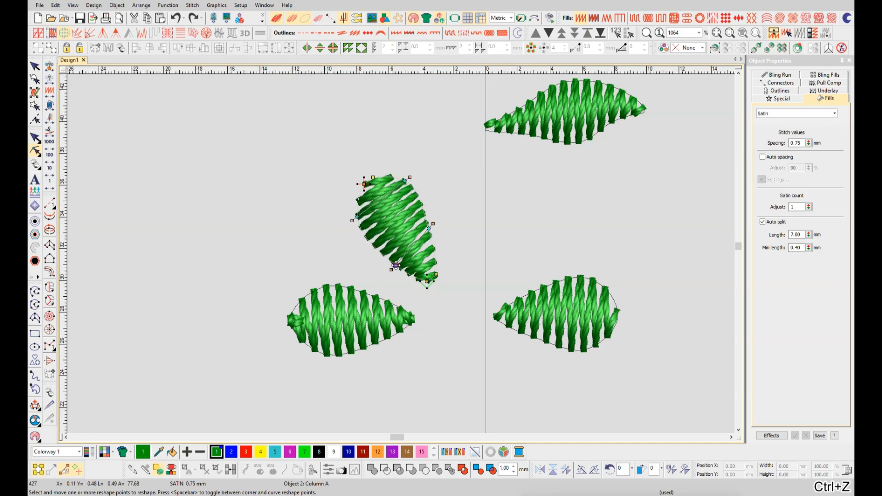
{"action": "key", "text": "ctrl+z"}
Slide the reshape point on the upper-left petal's lower edge along the outline toward the inner tip, steepening the stitch angle.
{"action": "mouse_move", "coordinate": [382, 257]}
{"action": "left_mouse_down"}
{"action": "mouse_move", "coordinate": [391, 266]}
{"action": "mouse_move", "coordinate": [369, 246]}
{"action": "mouse_move", "coordinate": [395, 269]}
{"action": "left_mouse_up"}
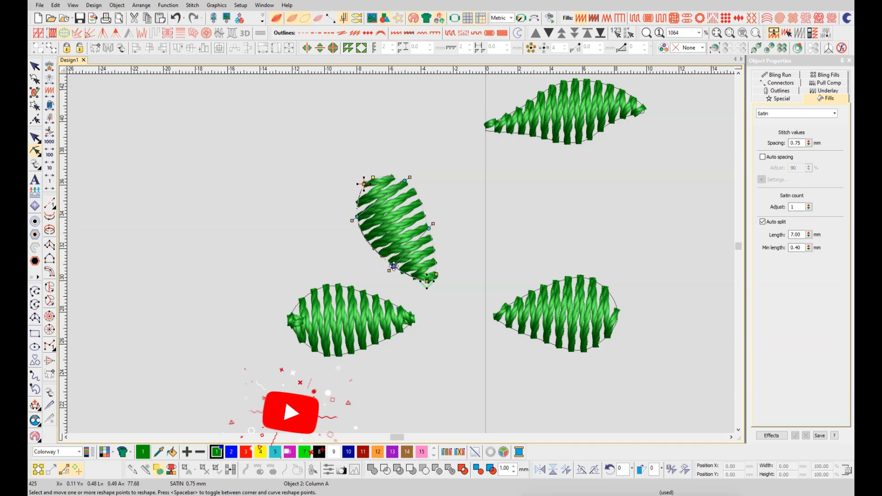
Switch reshaping to the left petal and tilt its stitch angle by moving the line's upper end slightly toward the outer tip.
{"action": "left_click", "coordinate": [359, 296]}
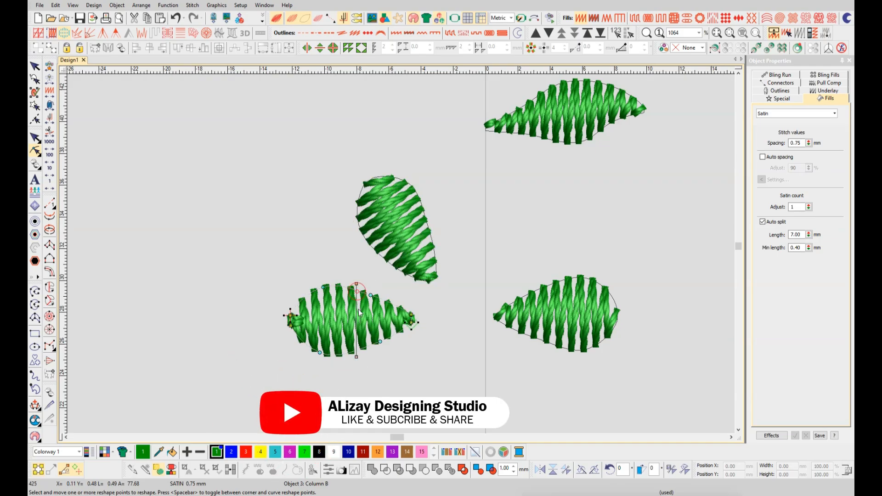
{"action": "scroll", "coordinate": [401, 255], "scroll_direction": "up", "scroll_amount": 2}
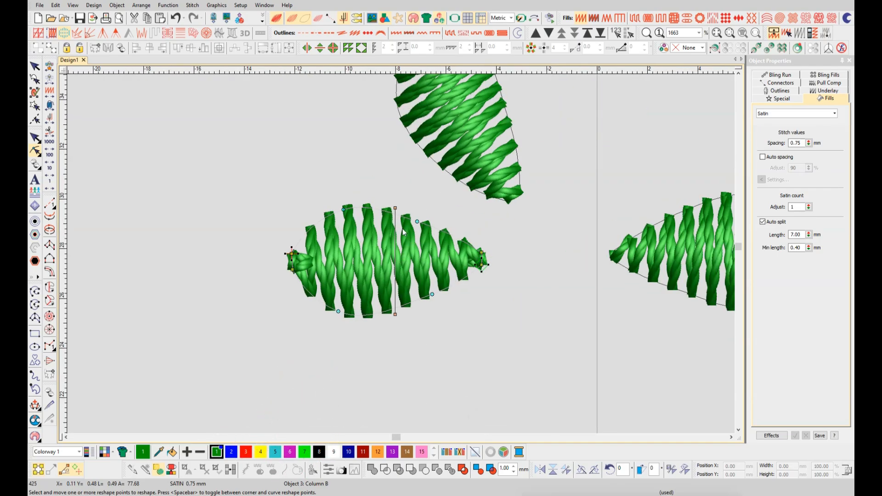
{"action": "mouse_move", "coordinate": [395, 208]}
{"action": "left_mouse_down"}
{"action": "mouse_move", "coordinate": [382, 199]}
{"action": "mouse_move", "coordinate": [418, 226]}
{"action": "mouse_move", "coordinate": [386, 206]}
{"action": "left_mouse_up"}
Display the floral artwork behind the satin shapes again and finish reshaping the left petal.
{"action": "scroll", "coordinate": [398, 221], "scroll_direction": "down", "scroll_amount": 3}
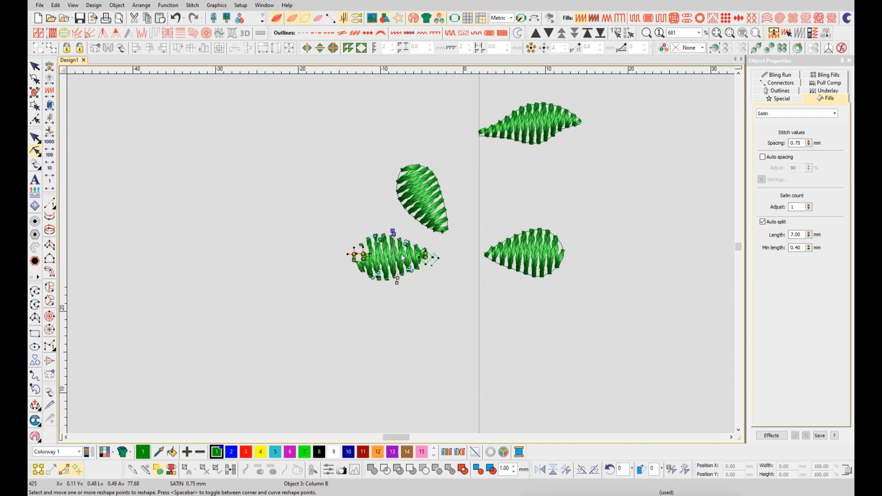
{"action": "scroll", "coordinate": [400, 262], "scroll_direction": "down", "scroll_amount": 4}
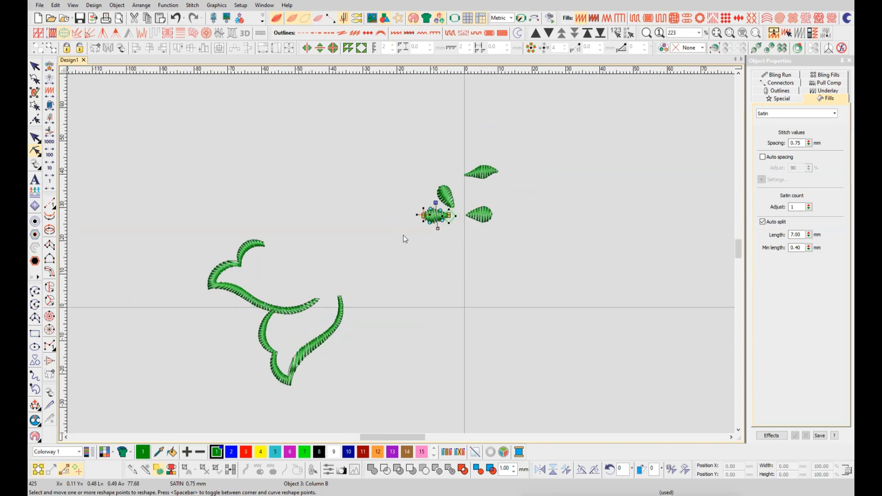
{"action": "scroll", "coordinate": [403, 235], "scroll_direction": "down", "scroll_amount": 4}
{"action": "scroll", "coordinate": [405, 275], "scroll_direction": "up", "scroll_amount": 3}
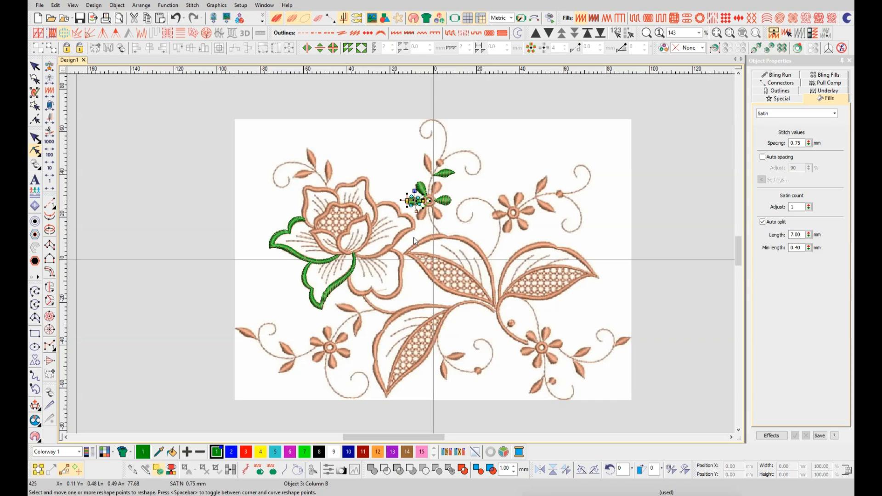
{"action": "scroll", "coordinate": [401, 258], "scroll_direction": "down", "scroll_amount": 1}
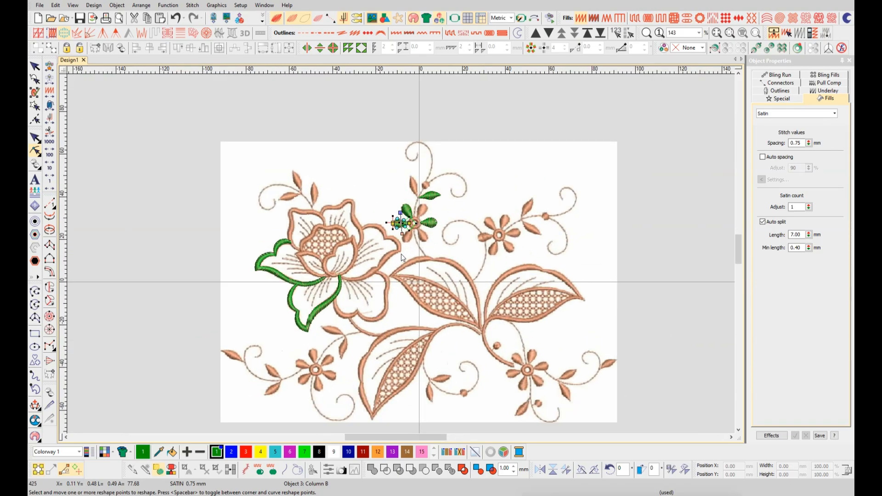
{"action": "scroll", "coordinate": [419, 244], "scroll_direction": "up", "scroll_amount": 2}
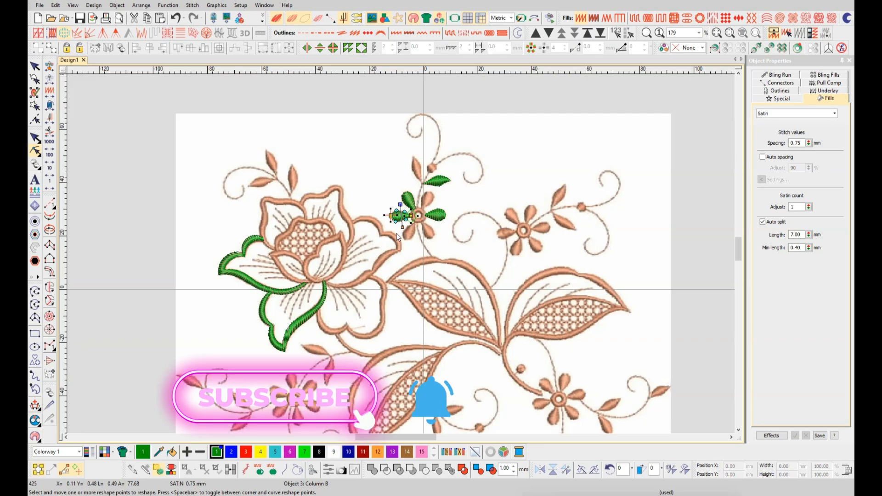
{"action": "scroll", "coordinate": [396, 234], "scroll_direction": "down", "scroll_amount": 2}
{"action": "scroll", "coordinate": [400, 259], "scroll_direction": "up", "scroll_amount": 2}
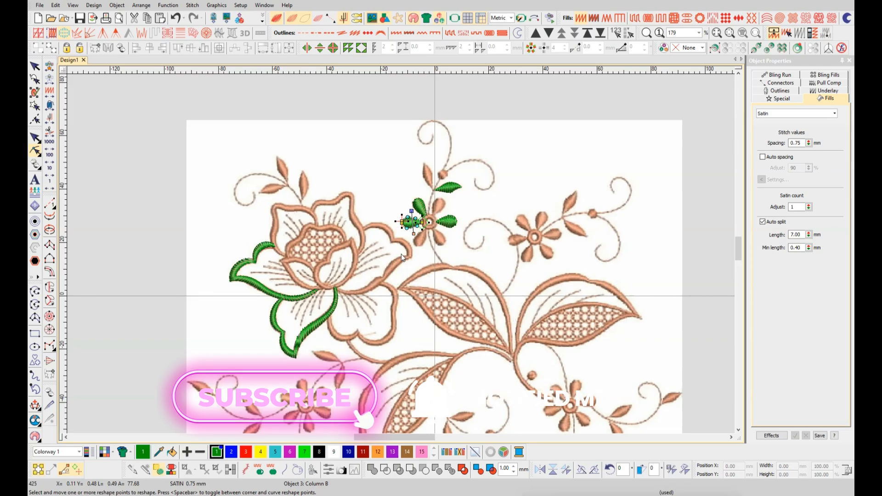
{"action": "key", "text": "Escape"}
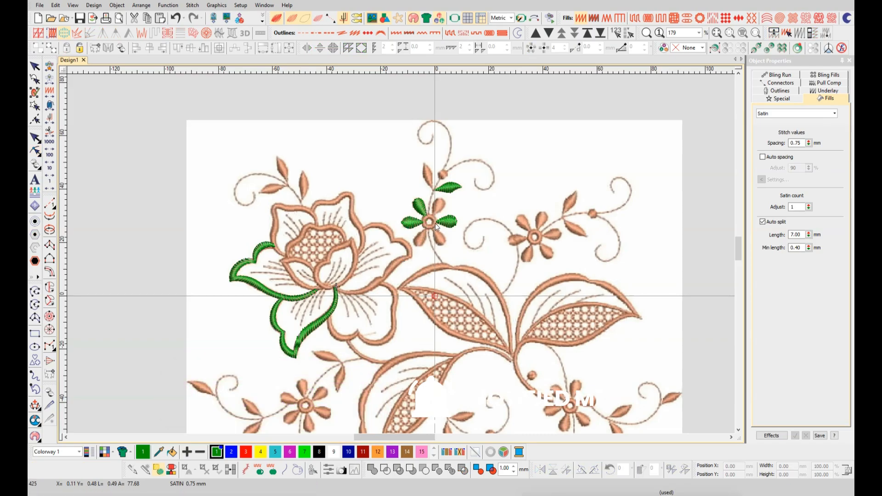
{"action": "scroll", "coordinate": [429, 225], "scroll_direction": "up", "scroll_amount": 2}
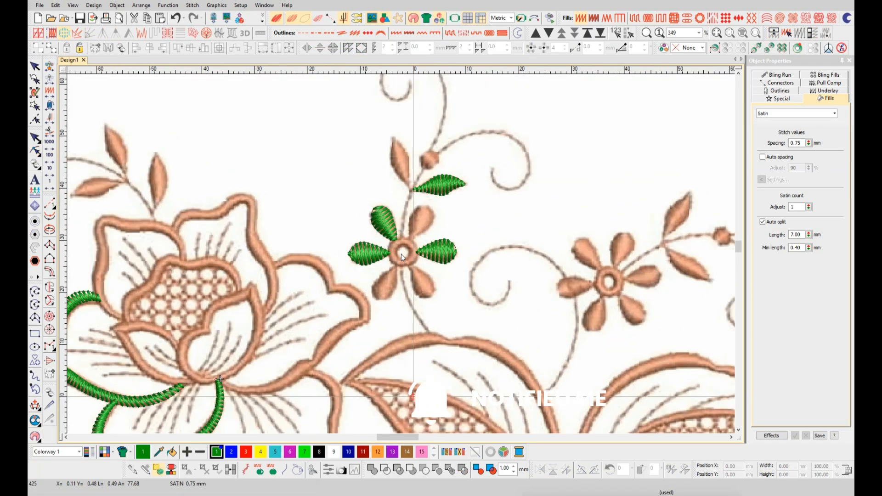